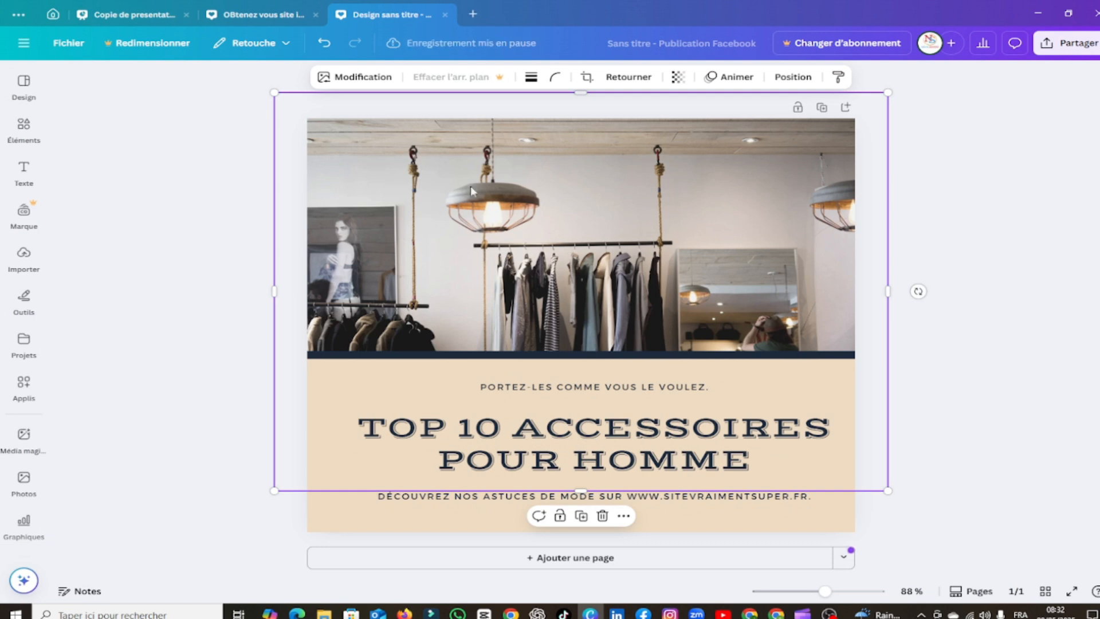
# - Shift the clothing store photo slightly upward and delete the beige panel behind the text
pyautogui.moveTo(449, 228)
pyautogui.mouseDown()
pyautogui.moveTo(449, 280)
pyautogui.moveTo(449, 217)
pyautogui.mouseUp()
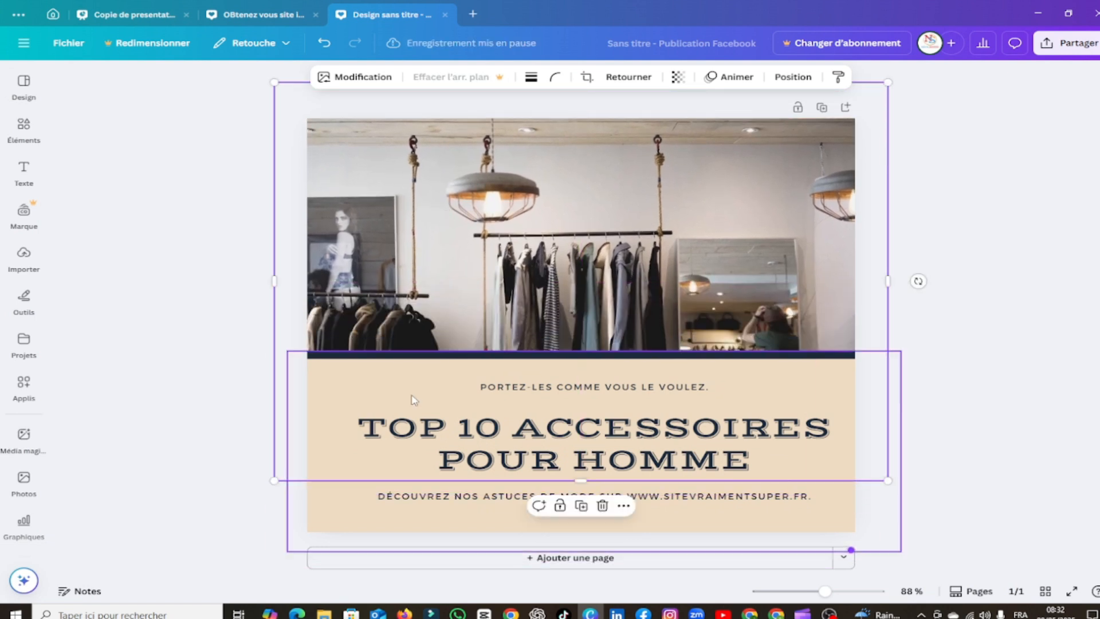
pyautogui.click(316, 365)
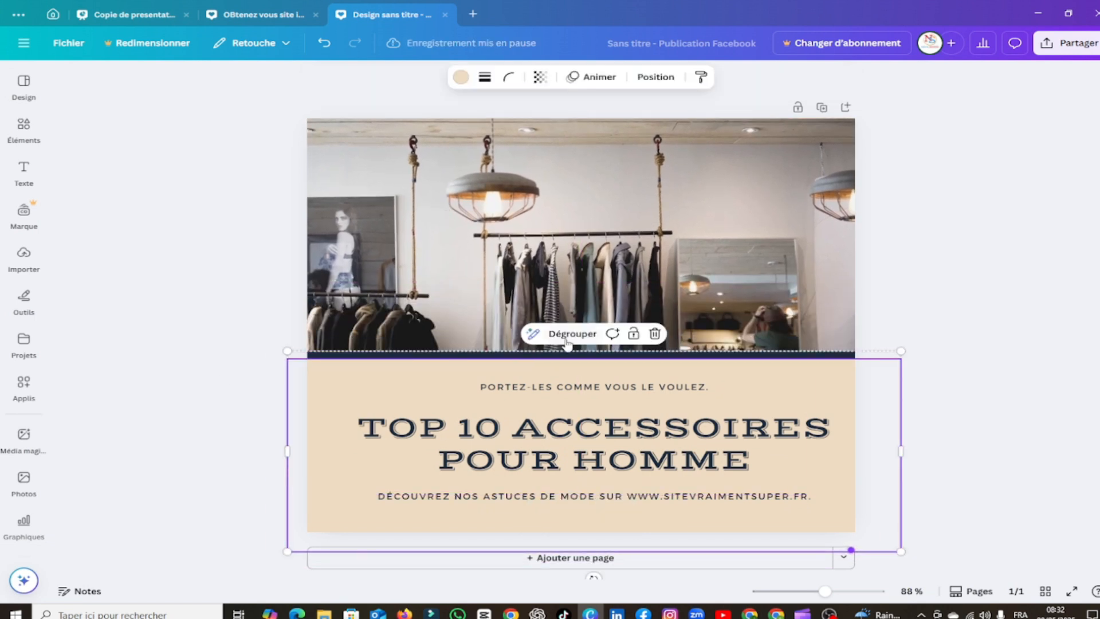
pyautogui.click(658, 336)
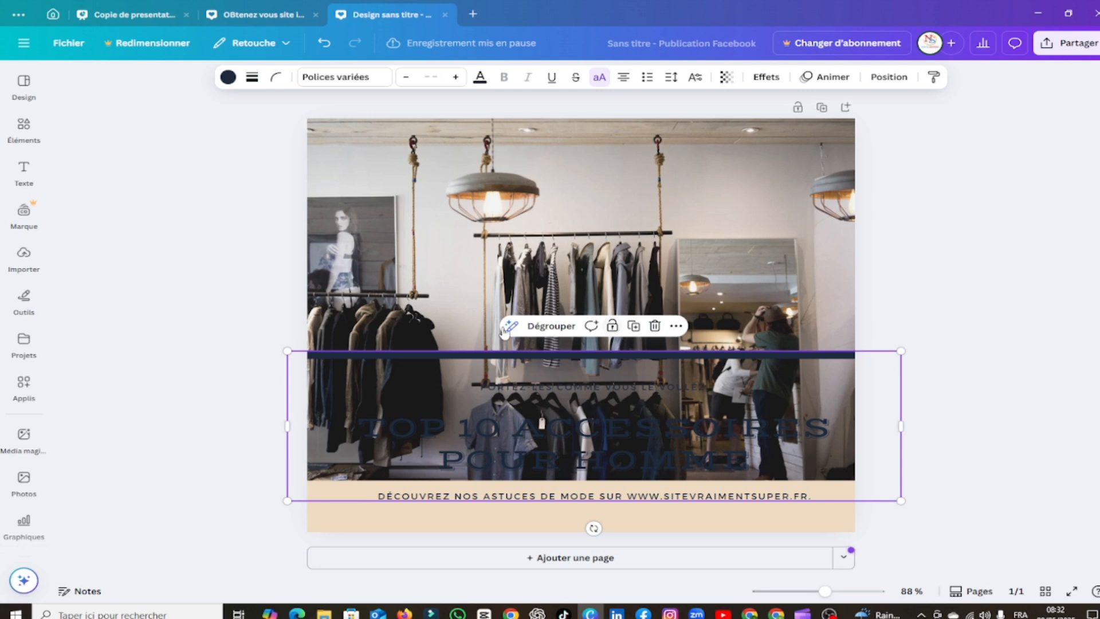
# - Lock the clothing store photo so it stays fixed on the page
pyautogui.moveTo(228, 323); pyautogui.dragTo(349, 399)
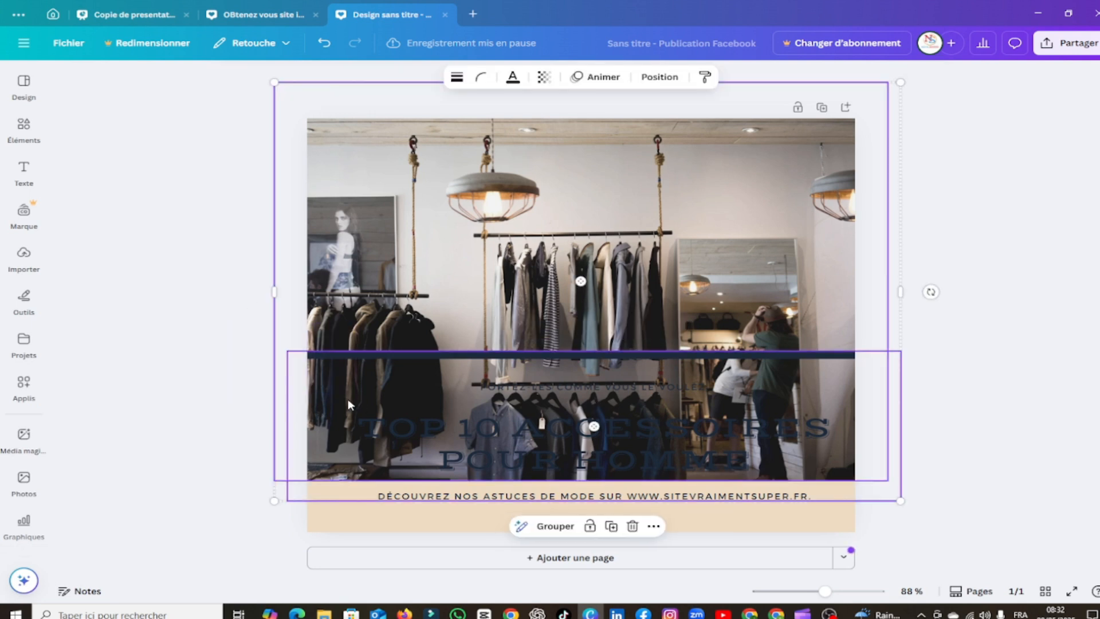
pyautogui.click(210, 390)
pyautogui.click(360, 266)
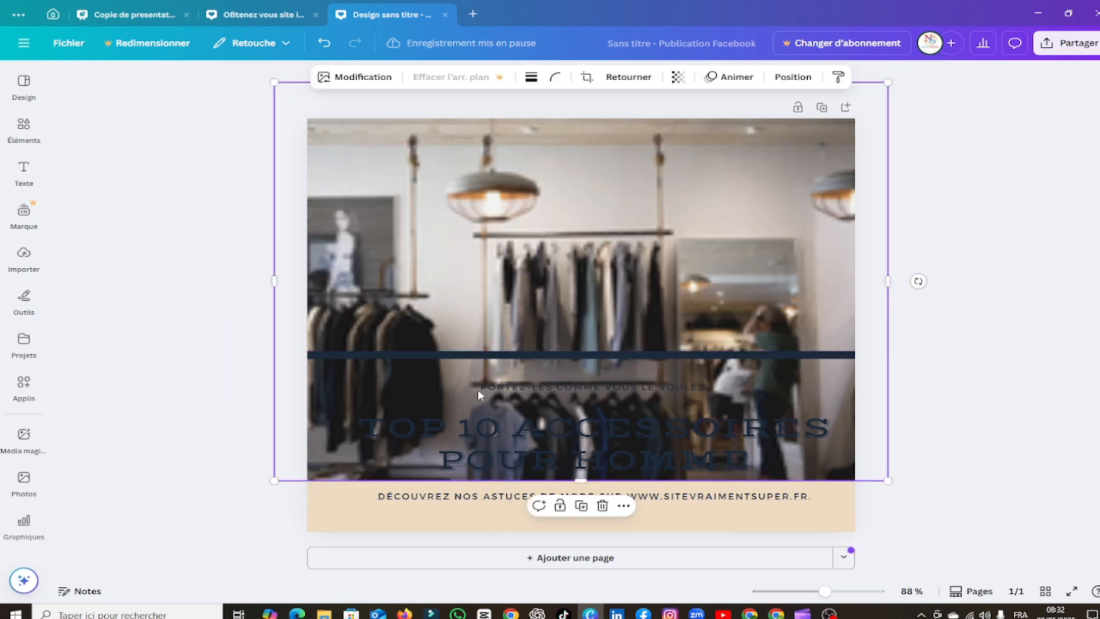
pyautogui.click(559, 506)
# - Delete the group containing the template's headline, taglines and dark dividing line over the photo
pyautogui.moveTo(245, 332); pyautogui.dragTo(592, 512)
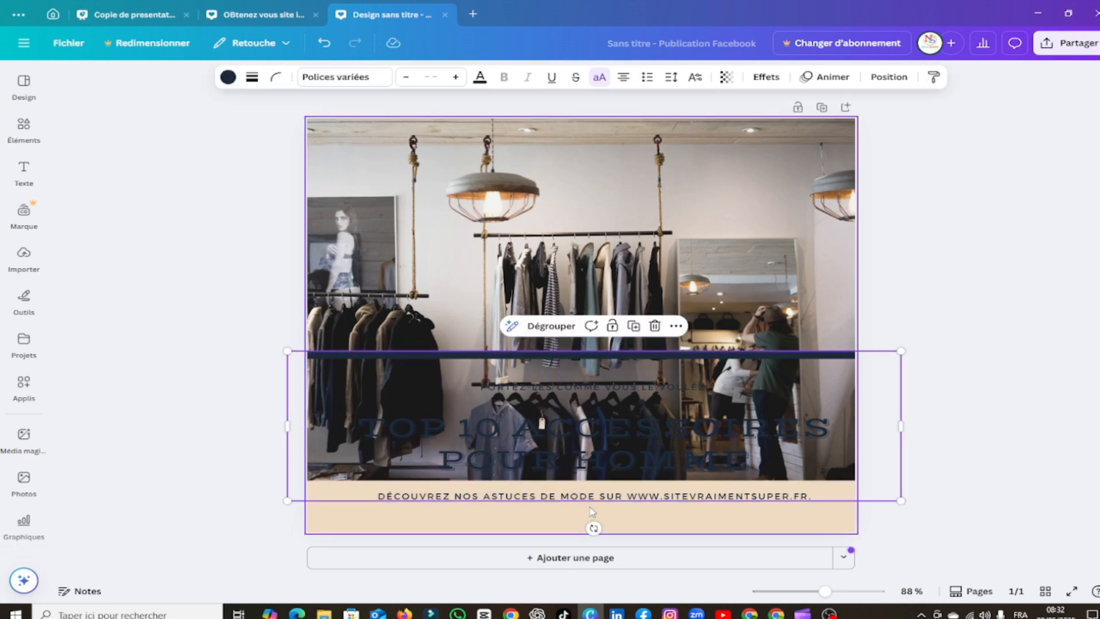
pyautogui.click(399, 430)
pyautogui.moveTo(208, 358); pyautogui.dragTo(628, 449)
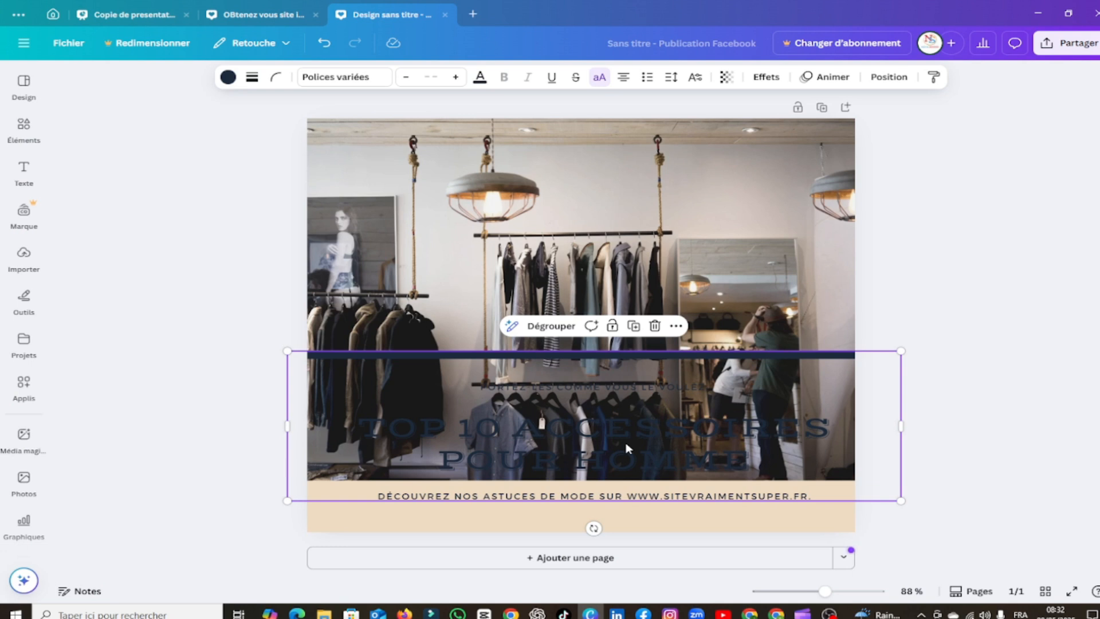
pyautogui.press('Delete')
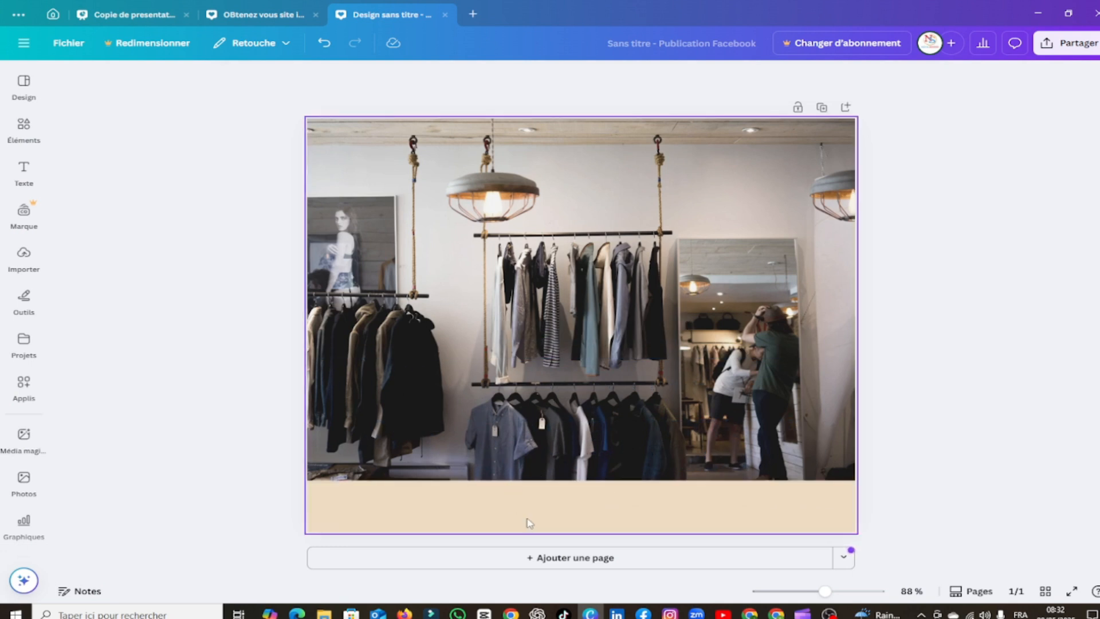
# - Search the element library for "chaise"
pyautogui.click(24, 127)
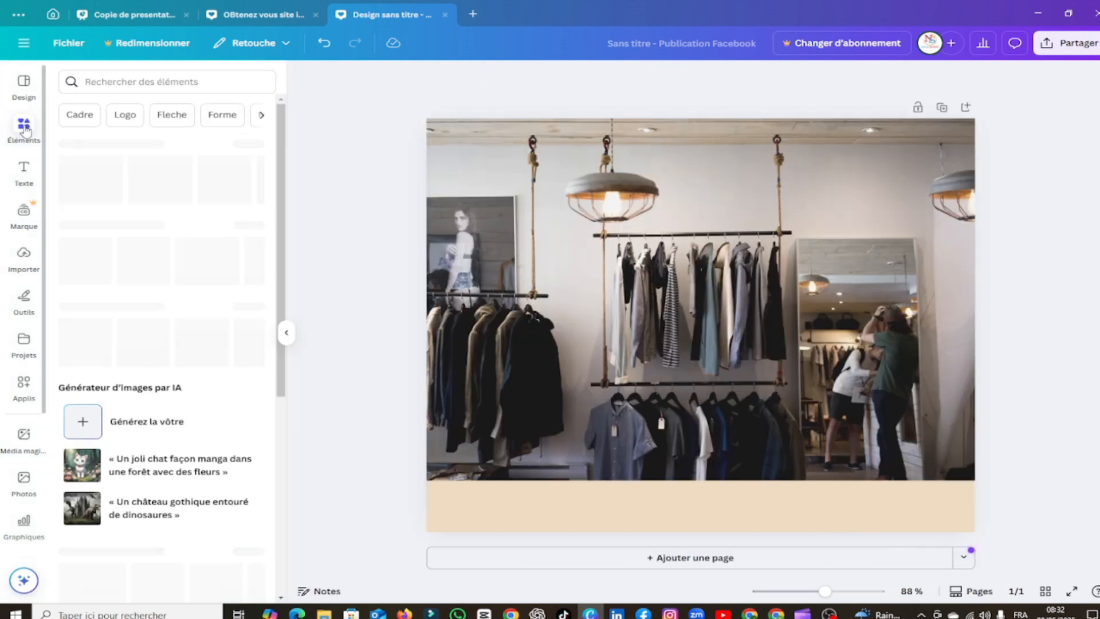
pyautogui.click(190, 82)
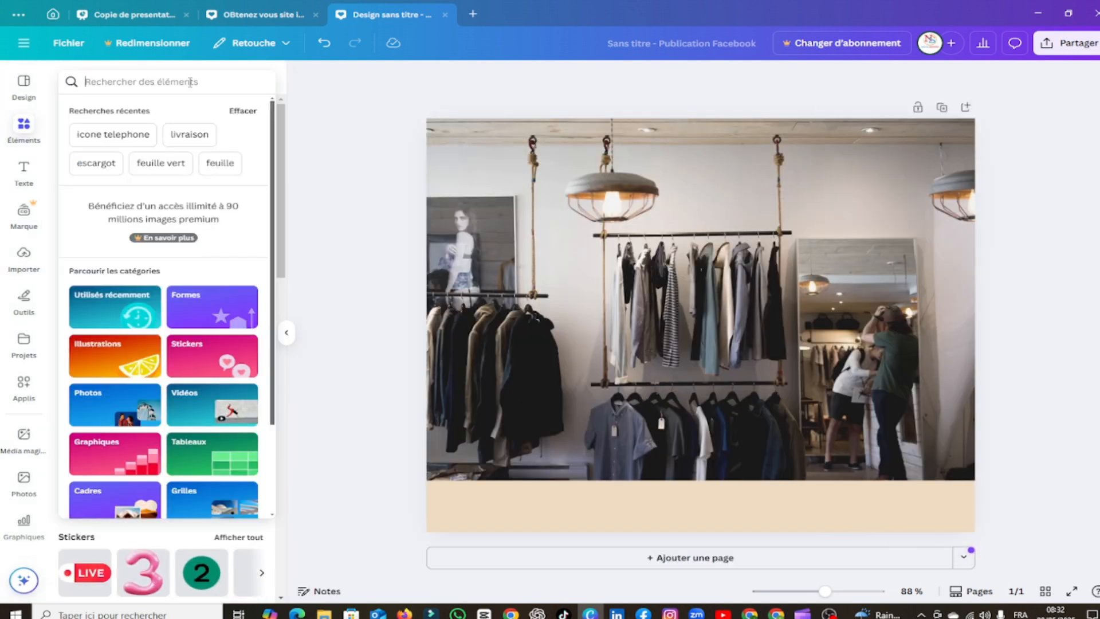
pyautogui.write('chi')
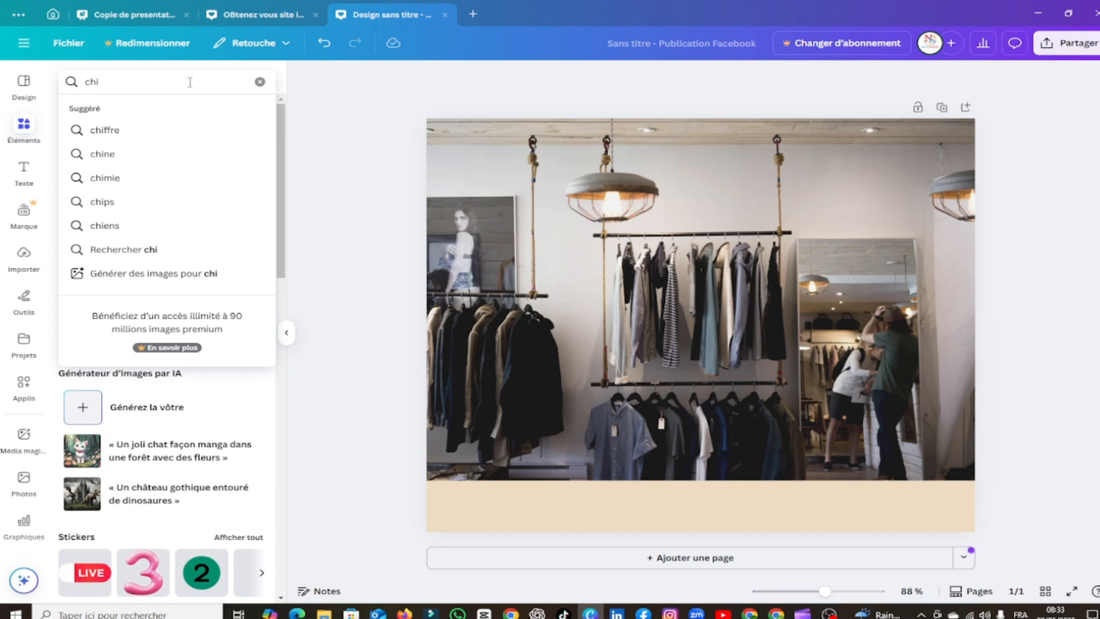
pyautogui.press('BackSpace')
pyautogui.write('aiss')
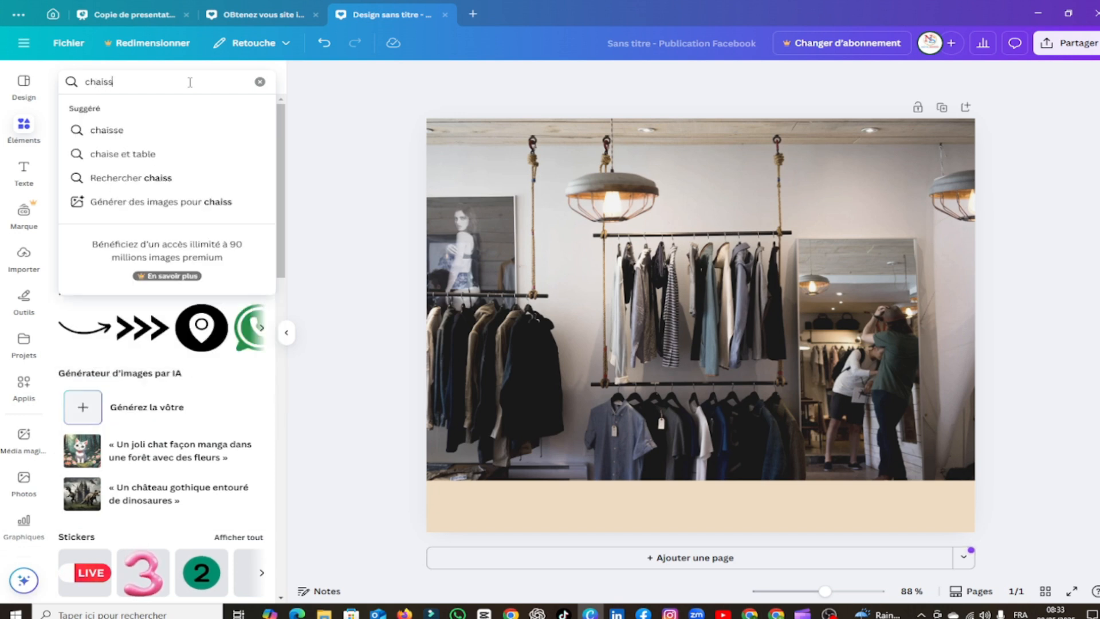
pyautogui.press('BackSpace')
pyautogui.write('e')
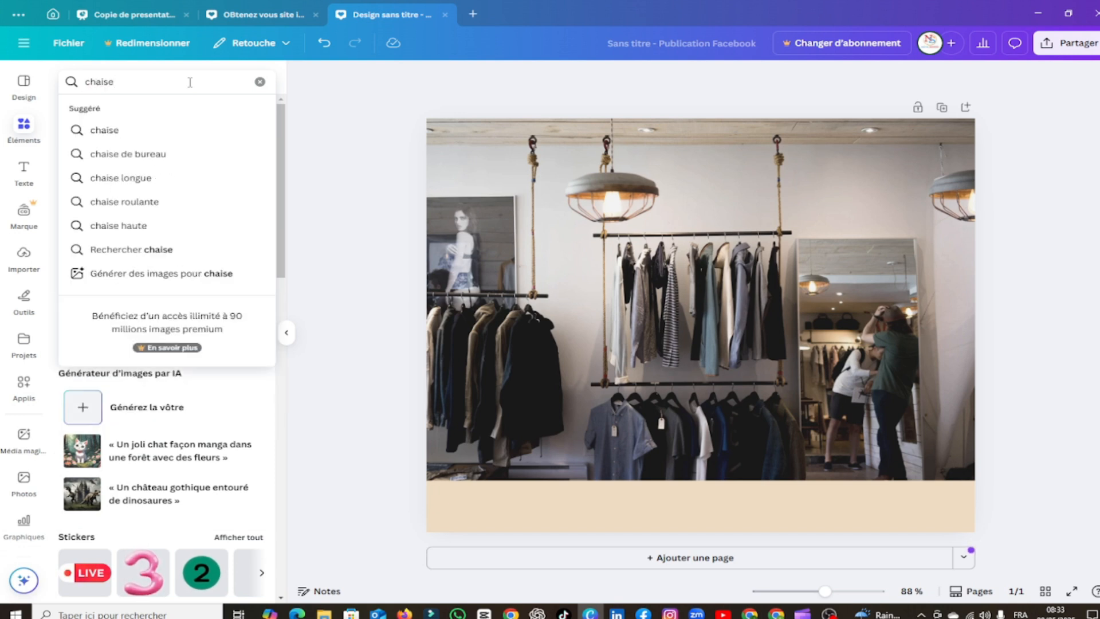
pyautogui.press('Return')
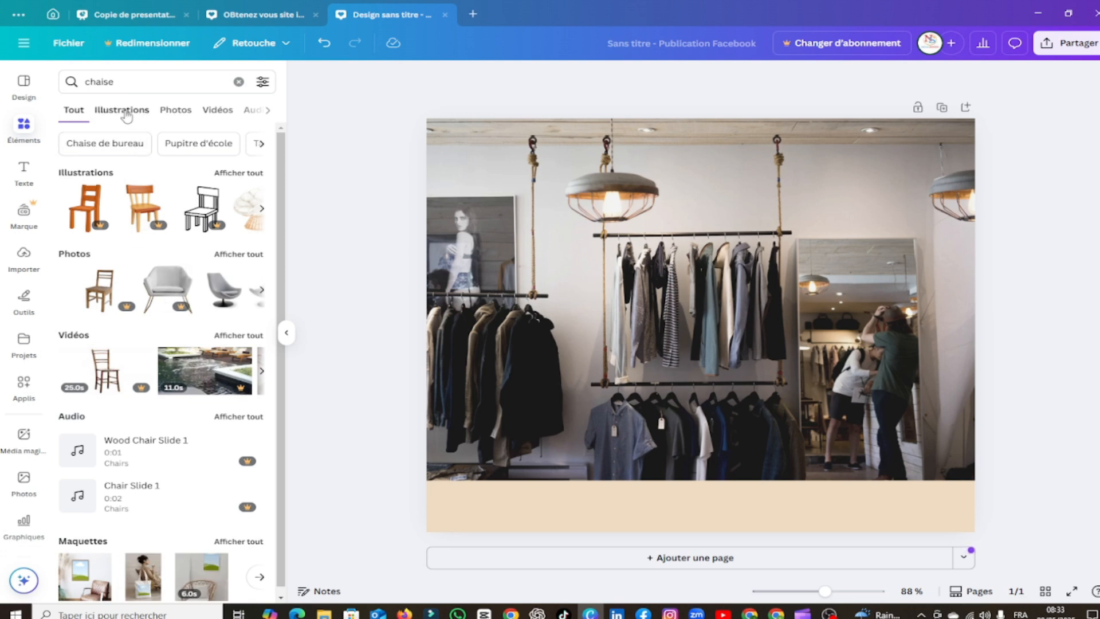
# - Show all illustrations for the chair search and look through them for a suitable seat
pyautogui.click(229, 174)
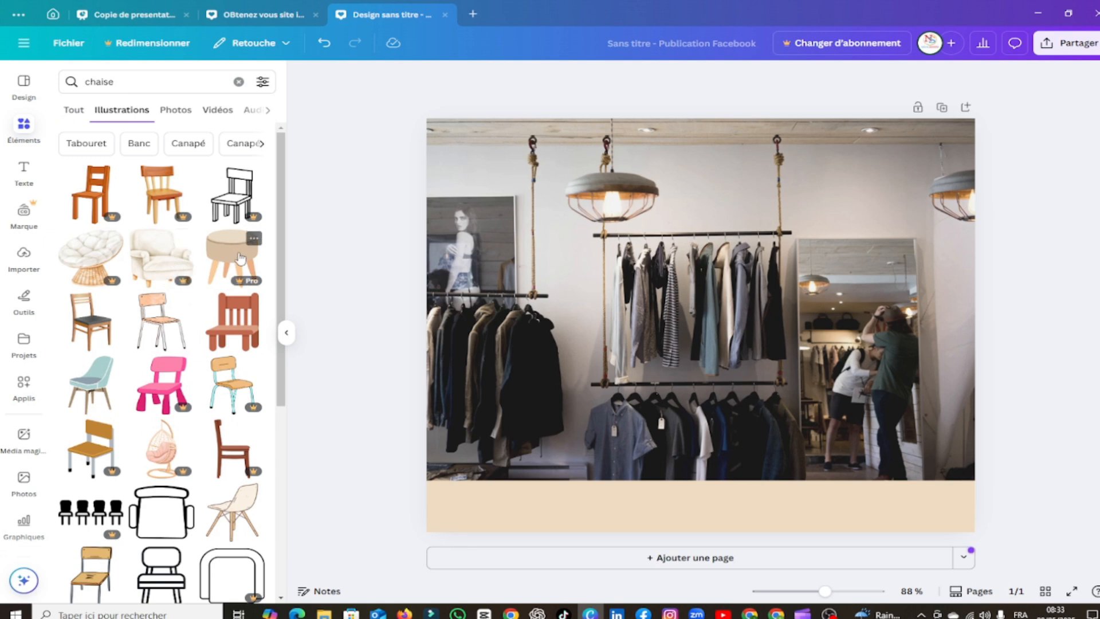
pyautogui.scroll(-4, 172, 344)
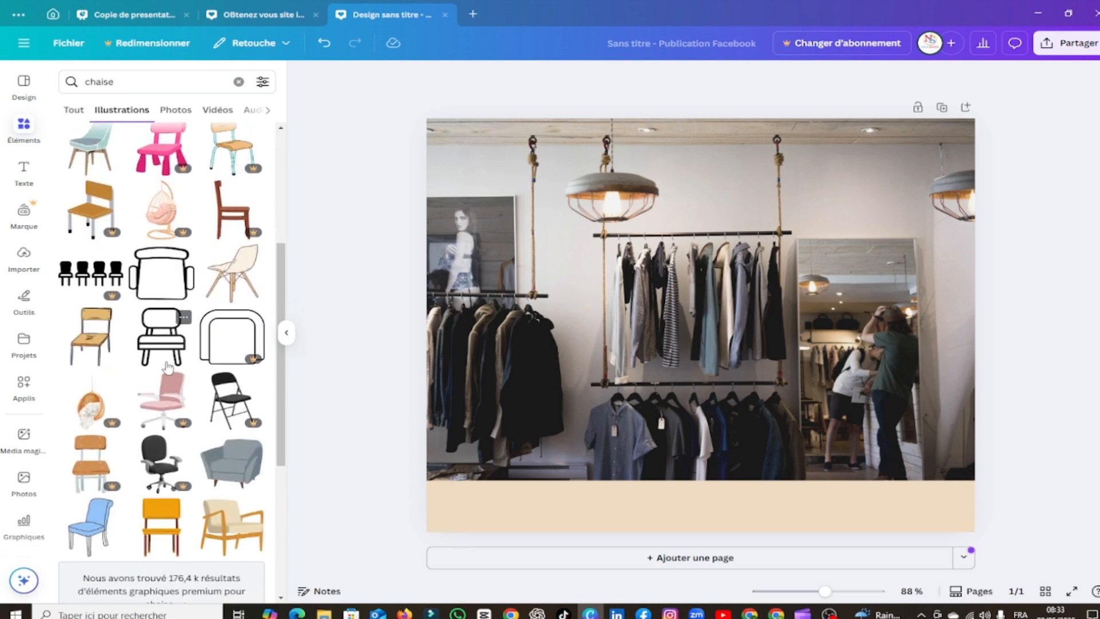
pyautogui.scroll(-2, 168, 367)
pyautogui.scroll(-1, 228, 351)
pyautogui.scroll(-7, 228, 351)
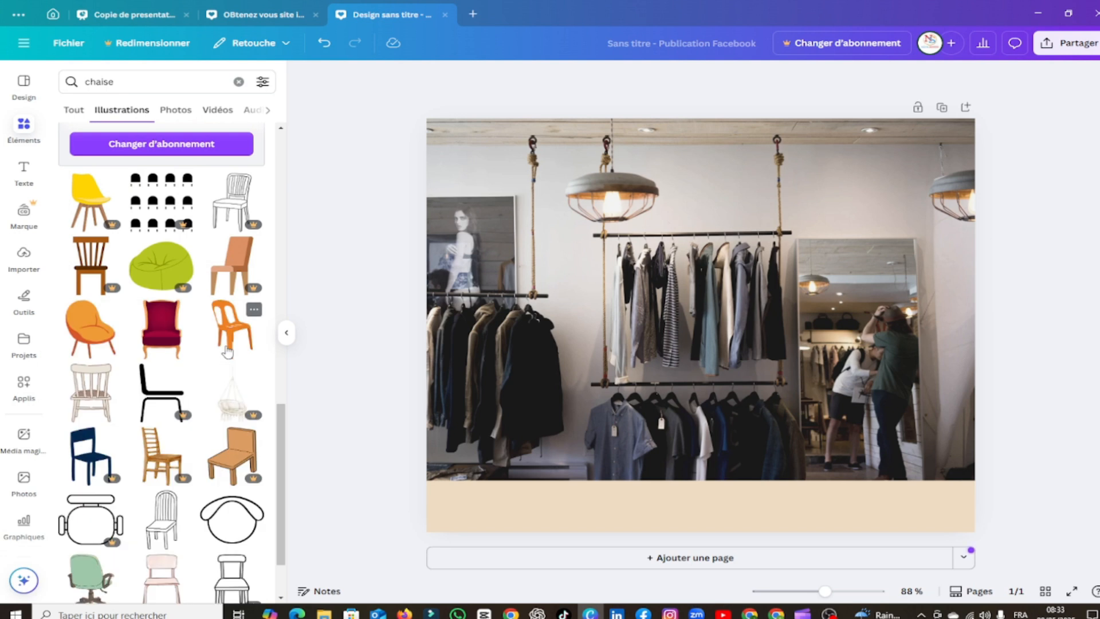
pyautogui.scroll(-3, 228, 352)
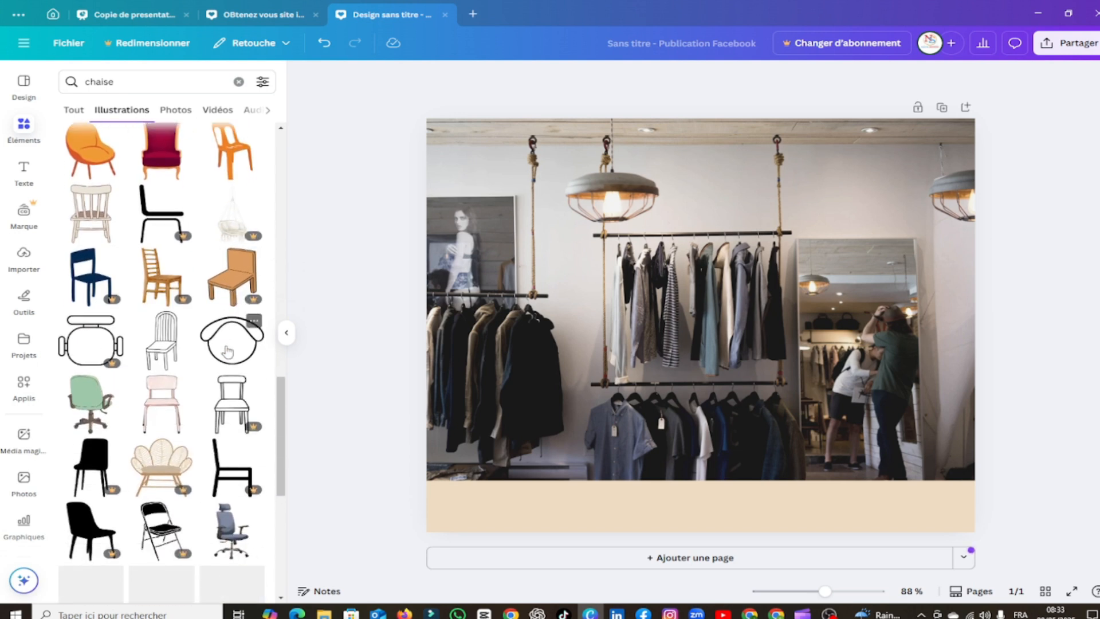
pyautogui.scroll(-4, 228, 352)
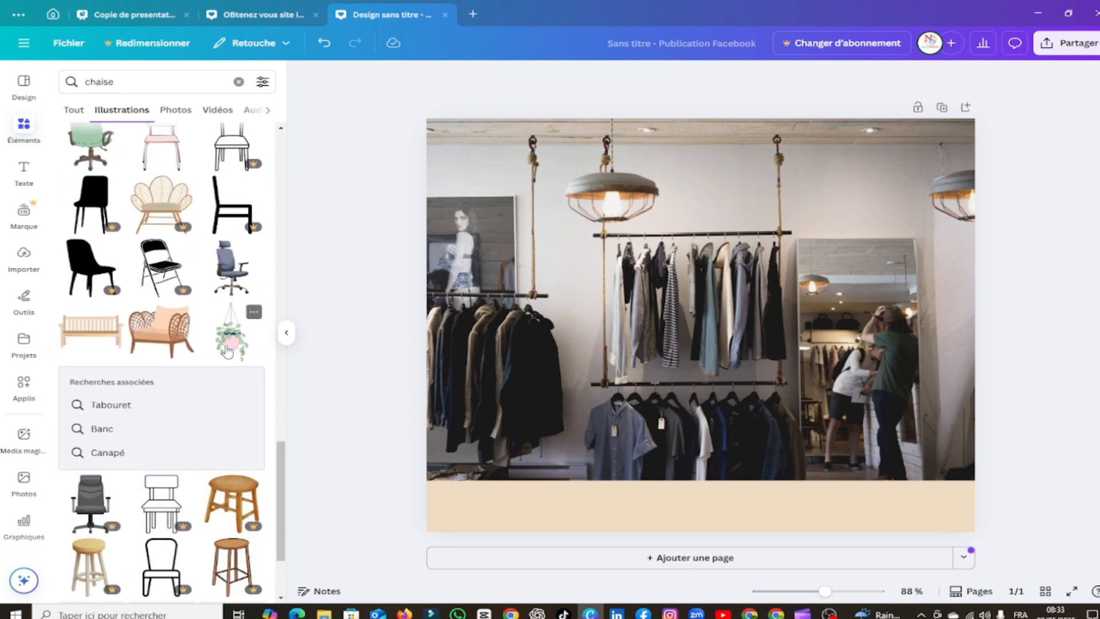
pyautogui.scroll(-3, 228, 352)
pyautogui.scroll(4, 228, 352)
# - Search the element library for "manequin" and limit the results to photos
pyautogui.click(81, 83)
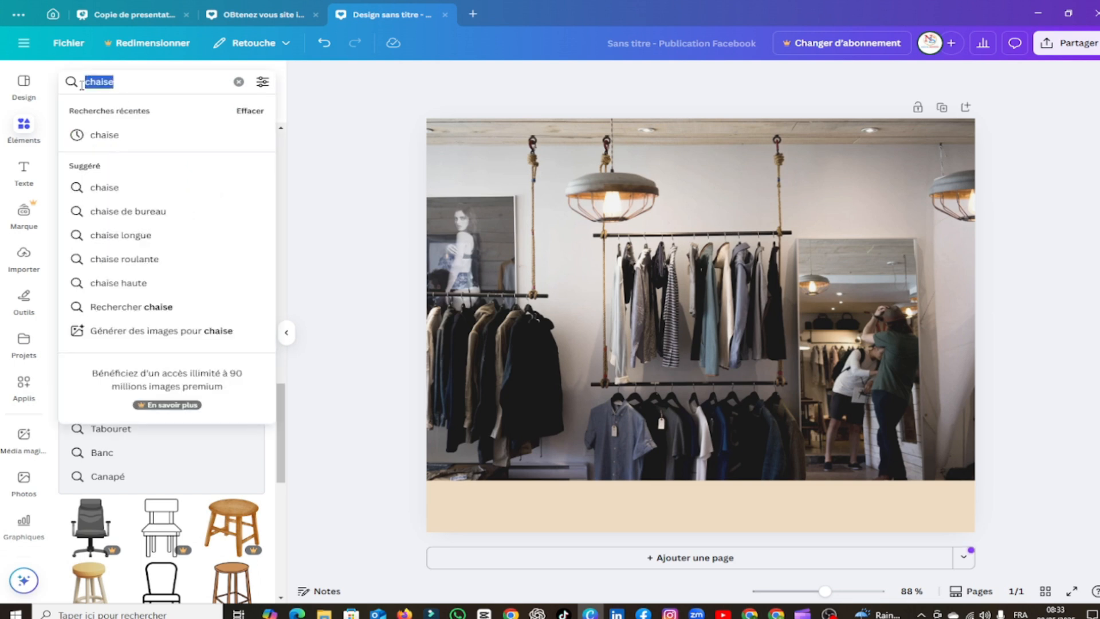
pyautogui.write('m')
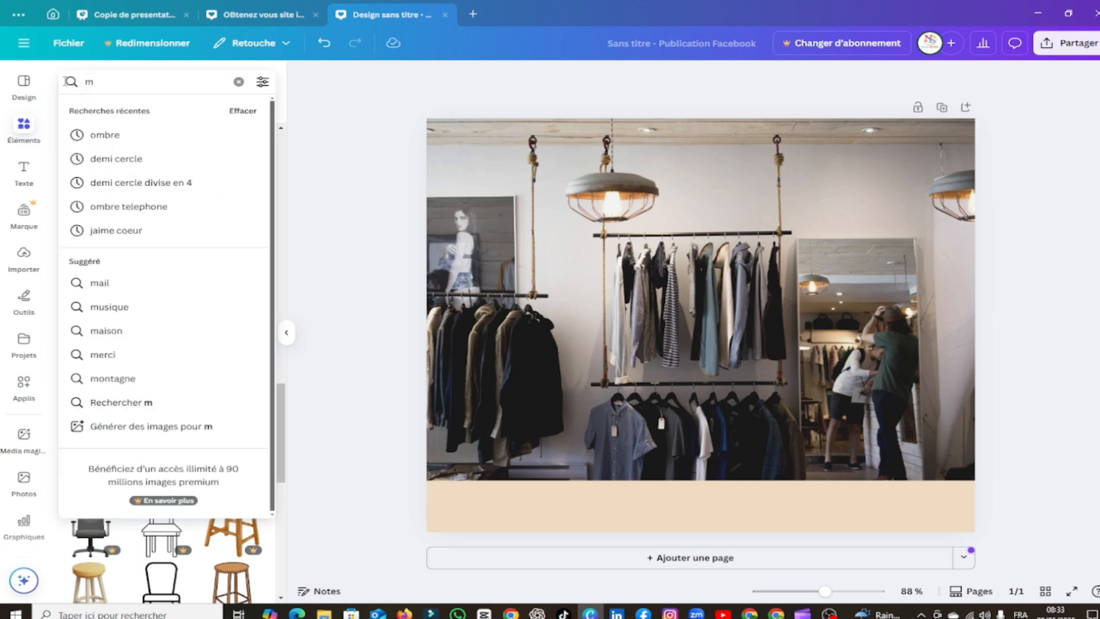
pyautogui.write('anequ')
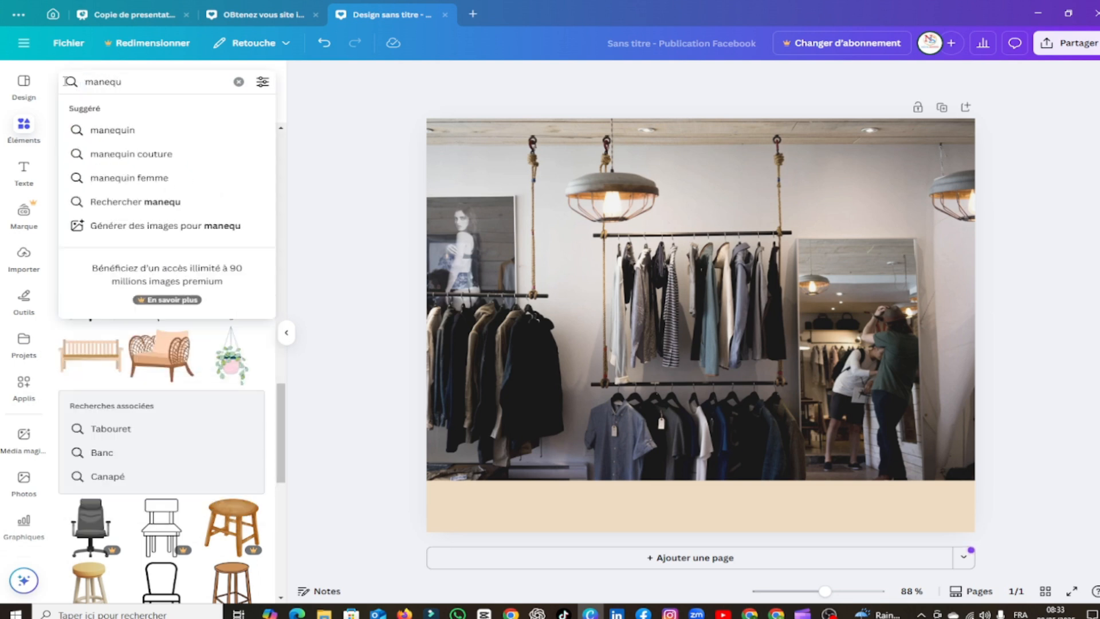
pyautogui.click(112, 131)
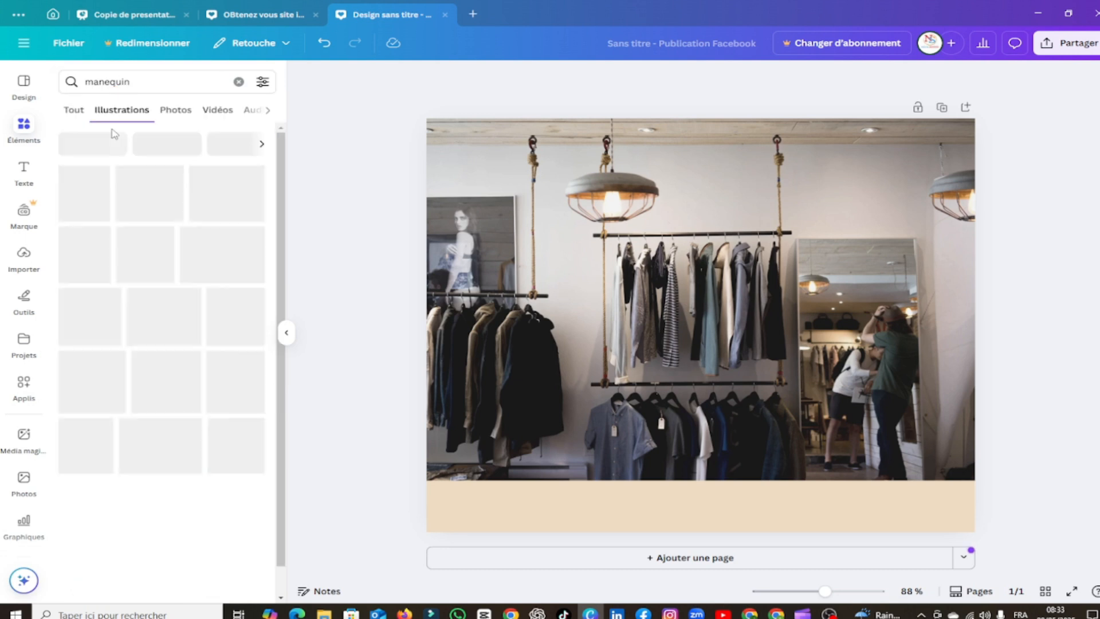
pyautogui.click(175, 110)
# - Change the photo search to "manequene phone"
pyautogui.click(176, 87)
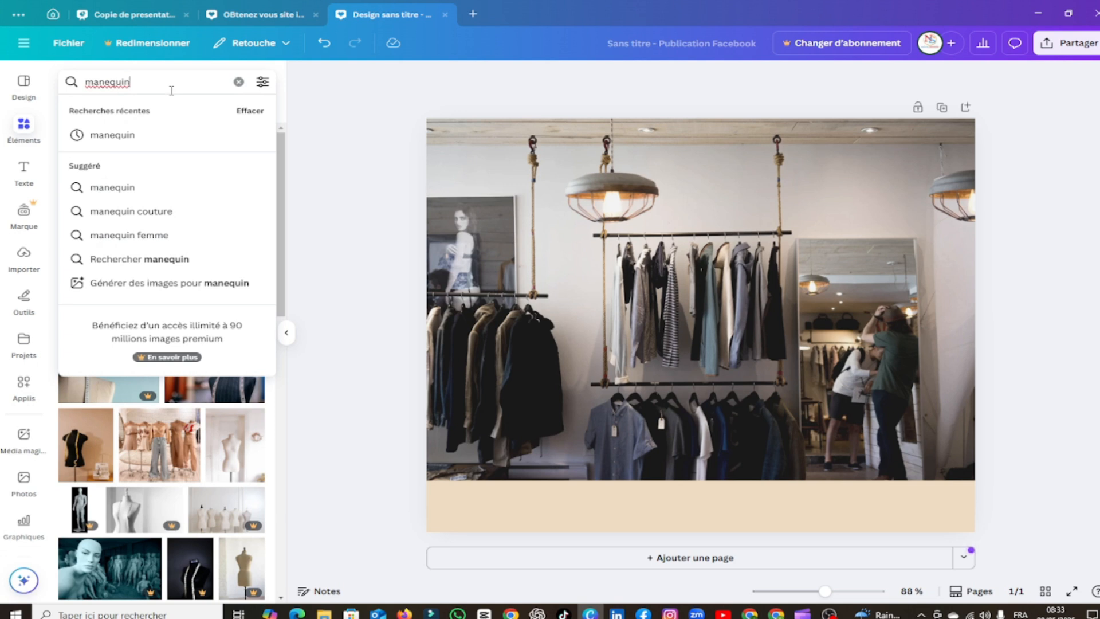
pyautogui.press('BackSpace')
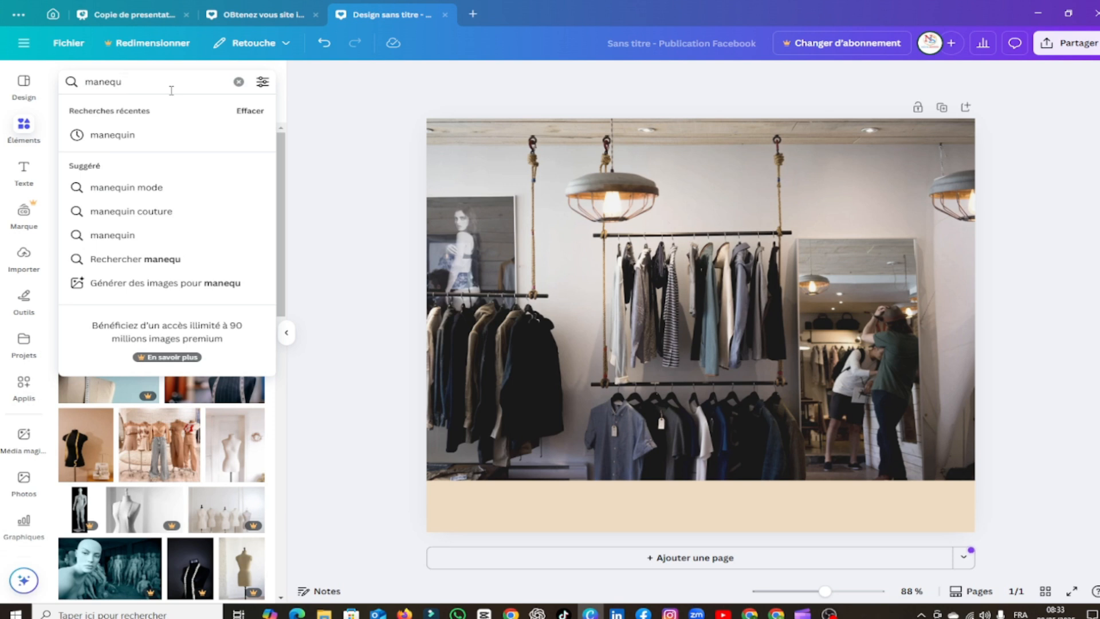
pyautogui.write('ene phone')
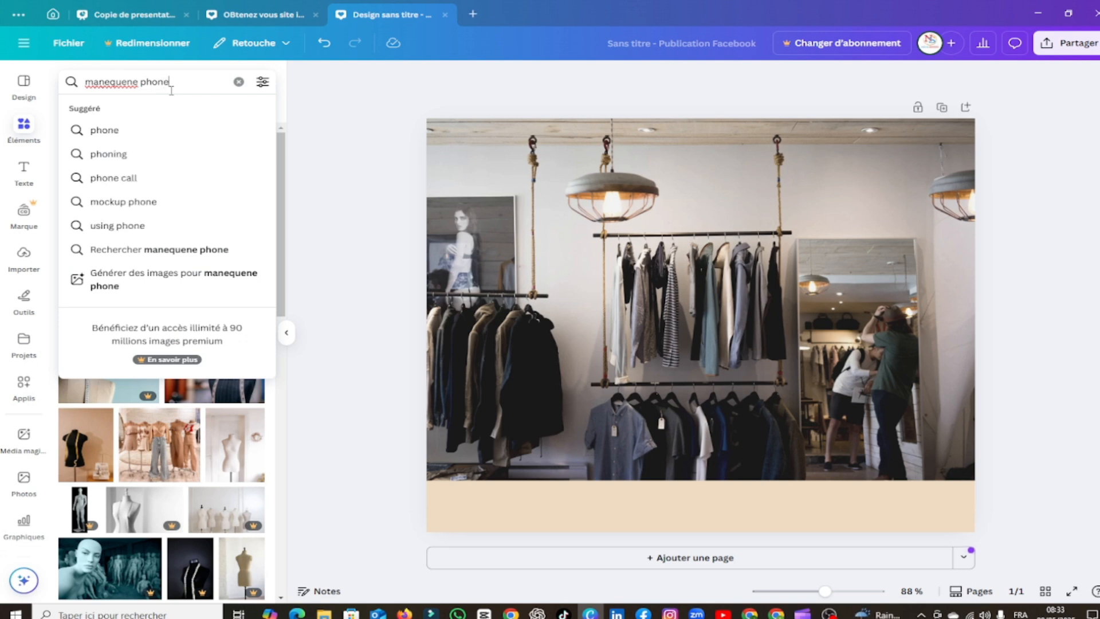
pyautogui.press('Return')
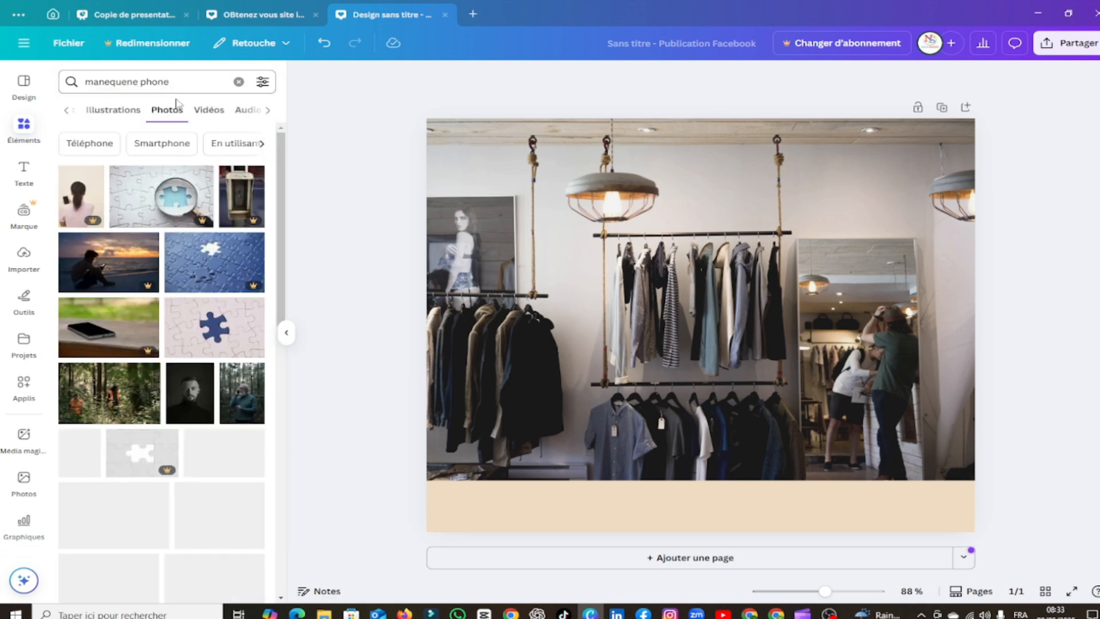
# - Try the photo of the crowned woman with a sash on the page and remove it
pyautogui.scroll(-4, 161, 275)
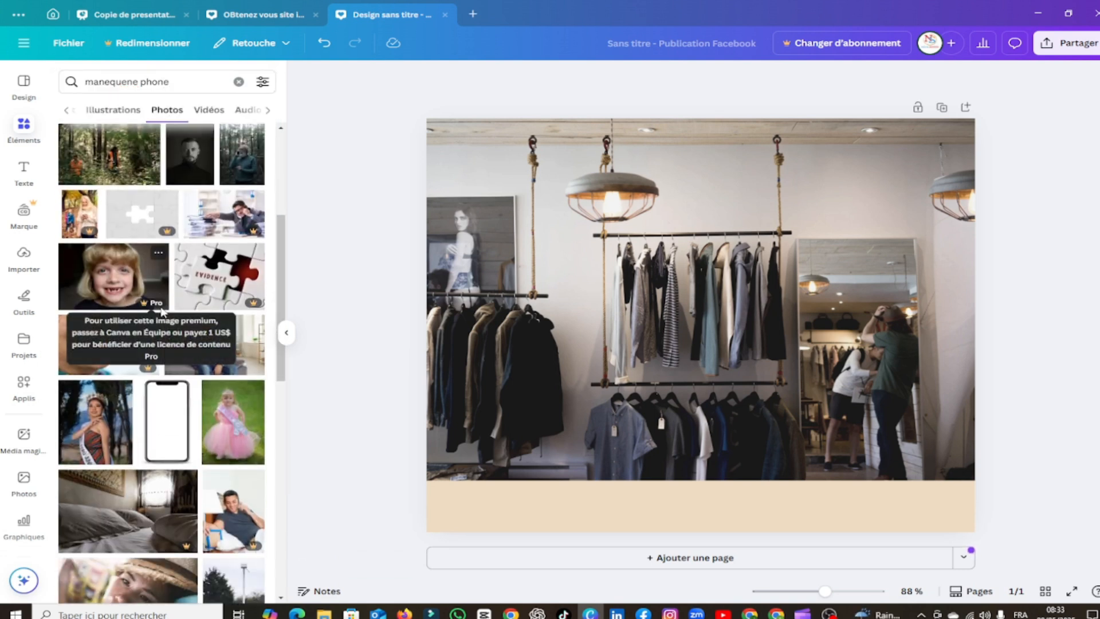
pyautogui.scroll(-2, 163, 313)
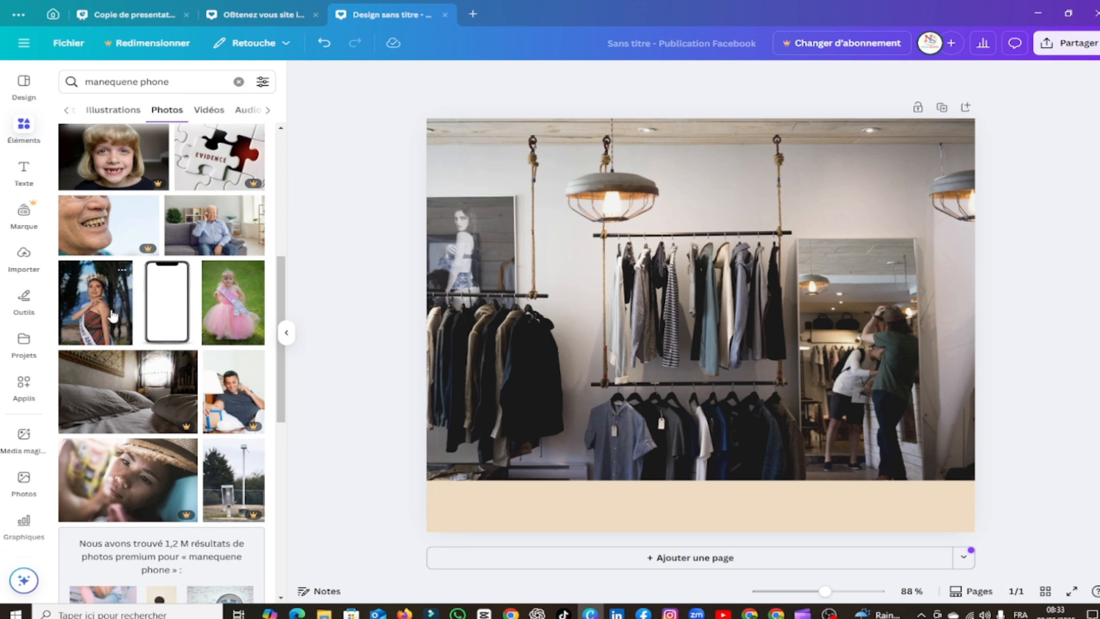
pyautogui.click(97, 319)
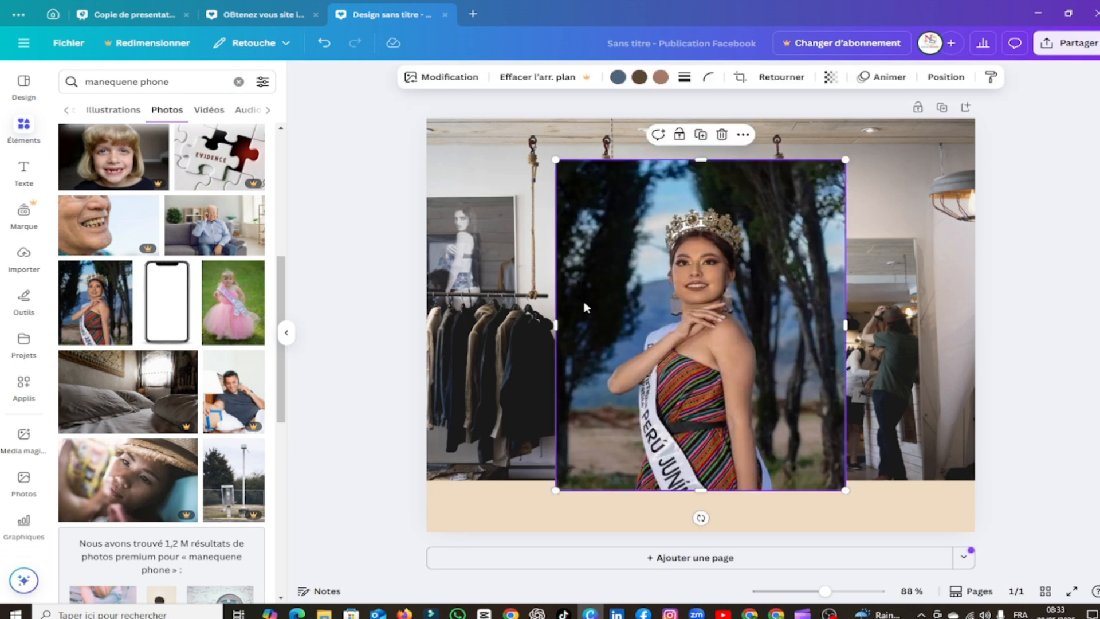
pyautogui.moveTo(699, 299); pyautogui.dragTo(564, 334)
pyautogui.click(587, 175)
# - Add the photo of a smartphone standing on a light desk to the page from the search results
pyautogui.scroll(-6, 92, 349)
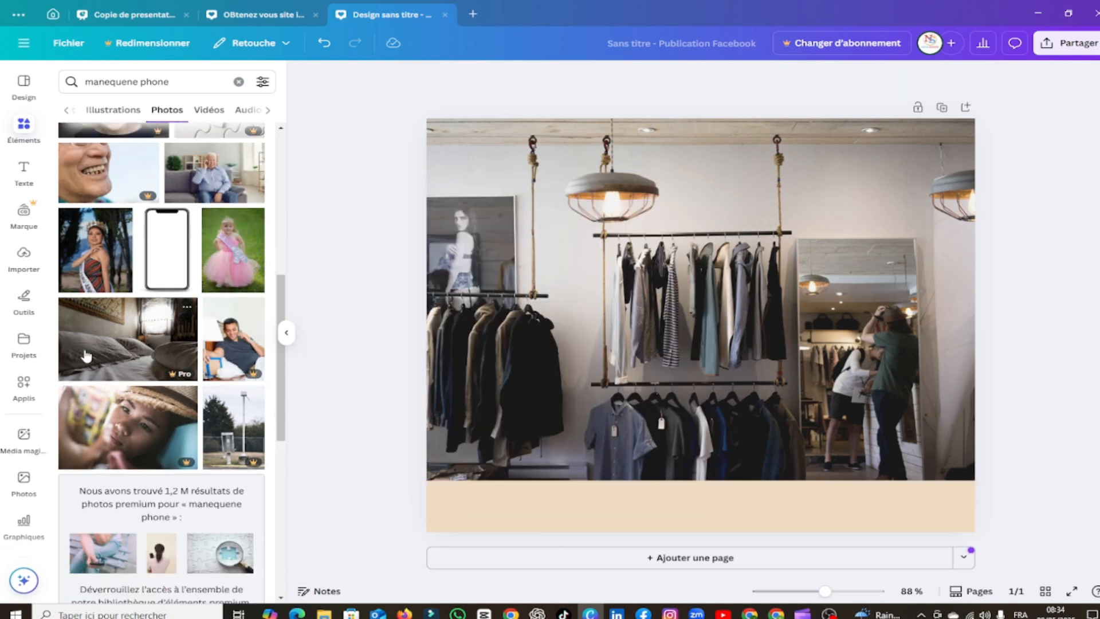
pyautogui.scroll(-10, 133, 336)
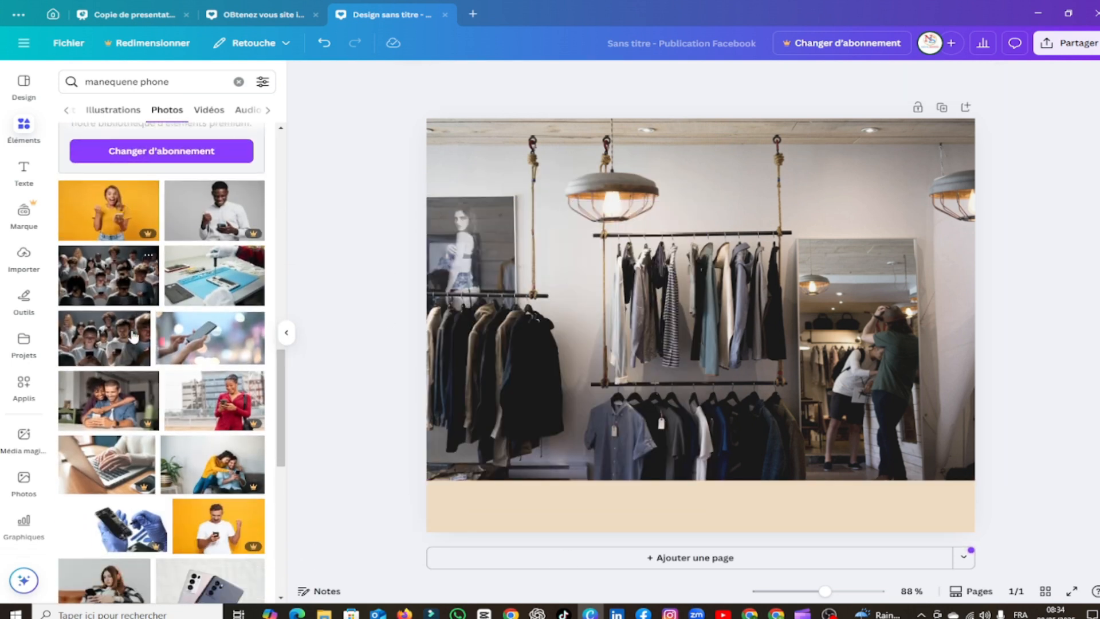
pyautogui.scroll(-5, 137, 334)
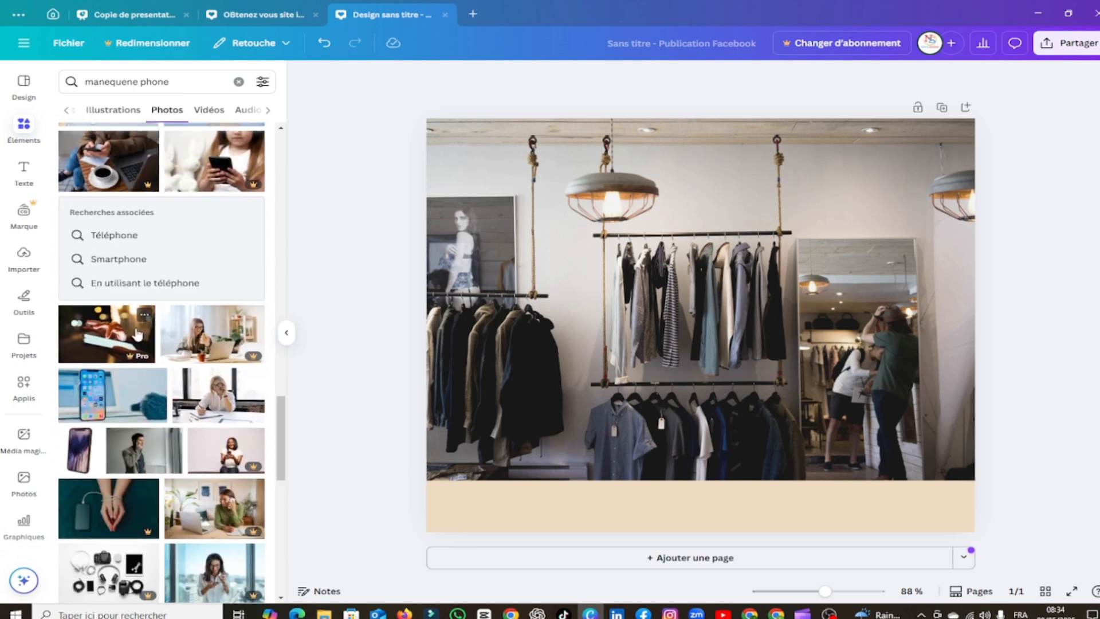
pyautogui.scroll(-1, 137, 334)
pyautogui.click(113, 336)
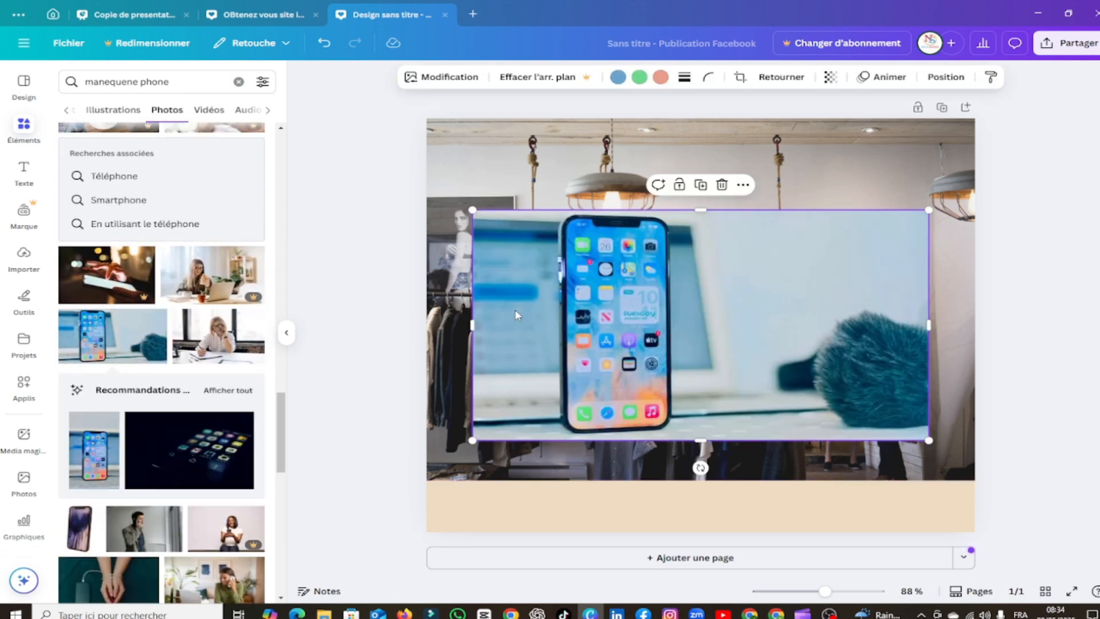
pyautogui.click(432, 212)
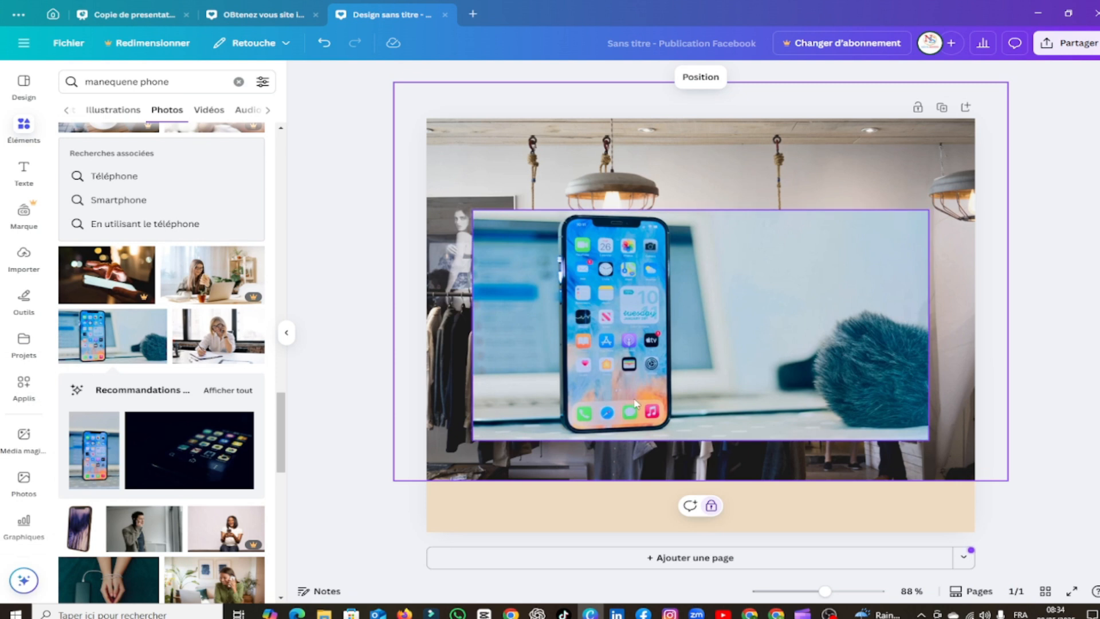
# - Delete the locked clothing store background and enlarge the smartphone photo to cover the whole page instead
pyautogui.click(711, 506)
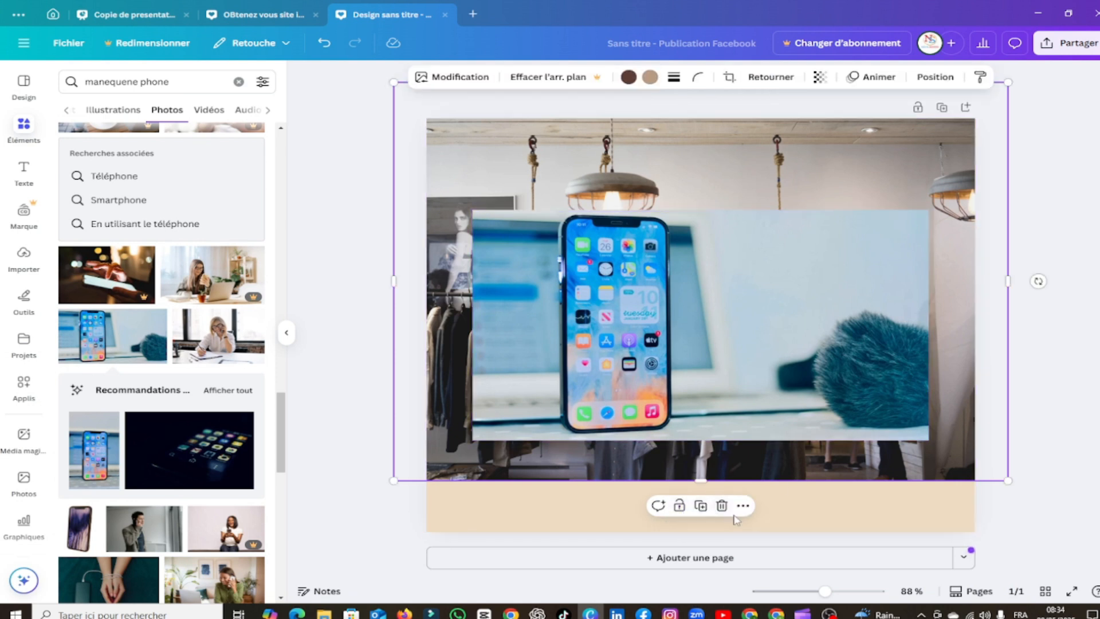
pyautogui.click(721, 505)
pyautogui.click(597, 329)
pyautogui.moveTo(596, 328); pyautogui.dragTo(550, 238)
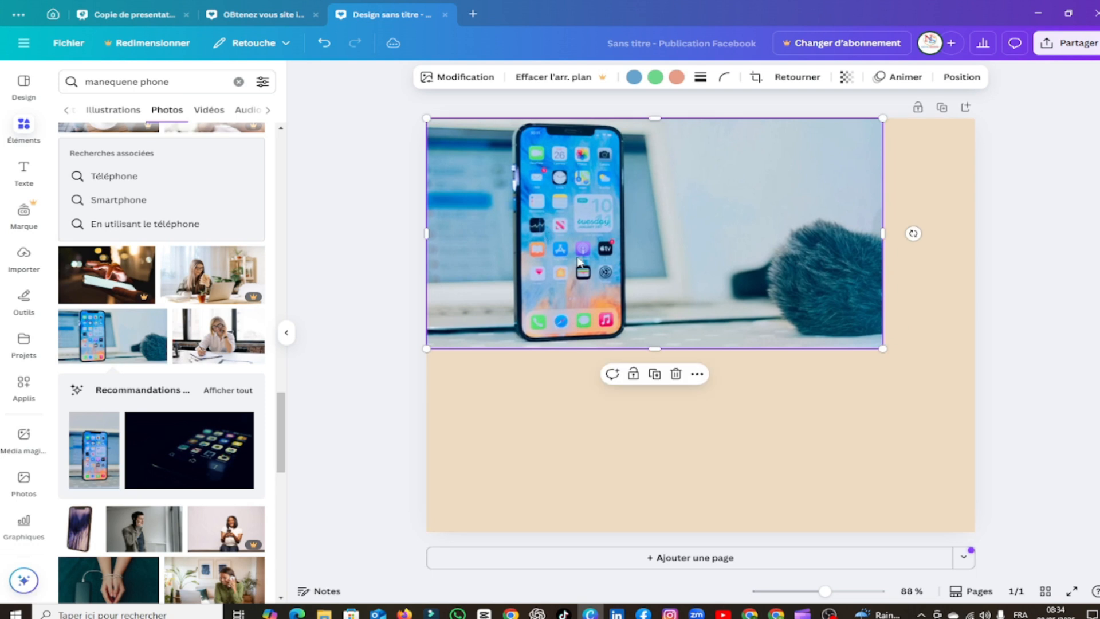
pyautogui.moveTo(884, 349); pyautogui.dragTo(1098, 502)
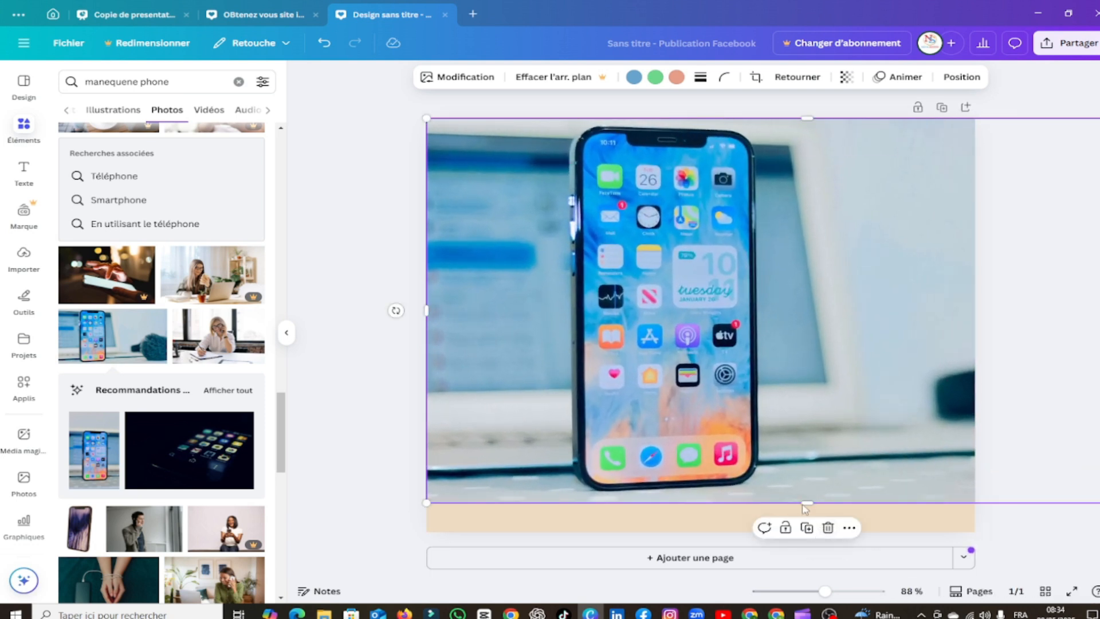
pyautogui.moveTo(807, 503); pyautogui.dragTo(807, 542)
pyautogui.moveTo(653, 399); pyautogui.dragTo(575, 394)
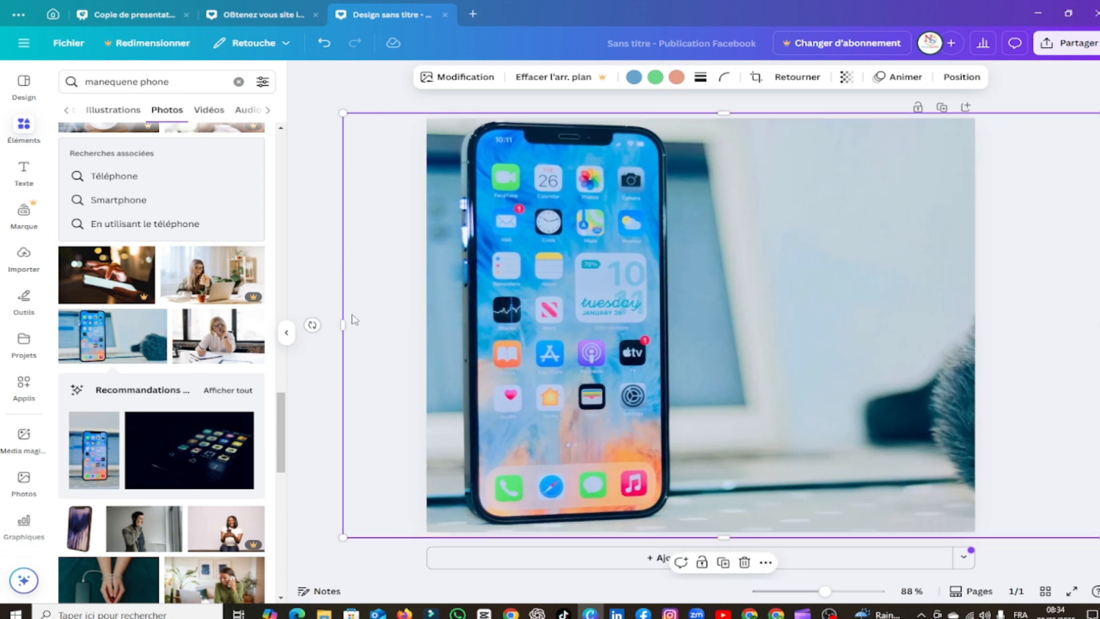
pyautogui.click(307, 223)
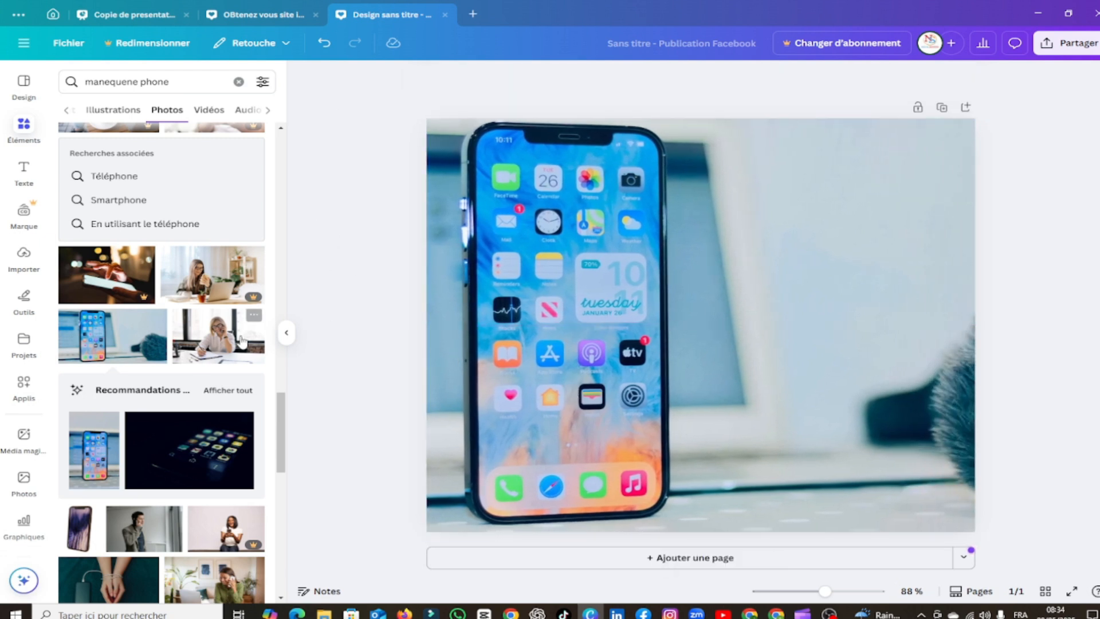
# - Search the elements for "f" and add the suggested "Flèche" shape to the page
pyautogui.click(176, 83)
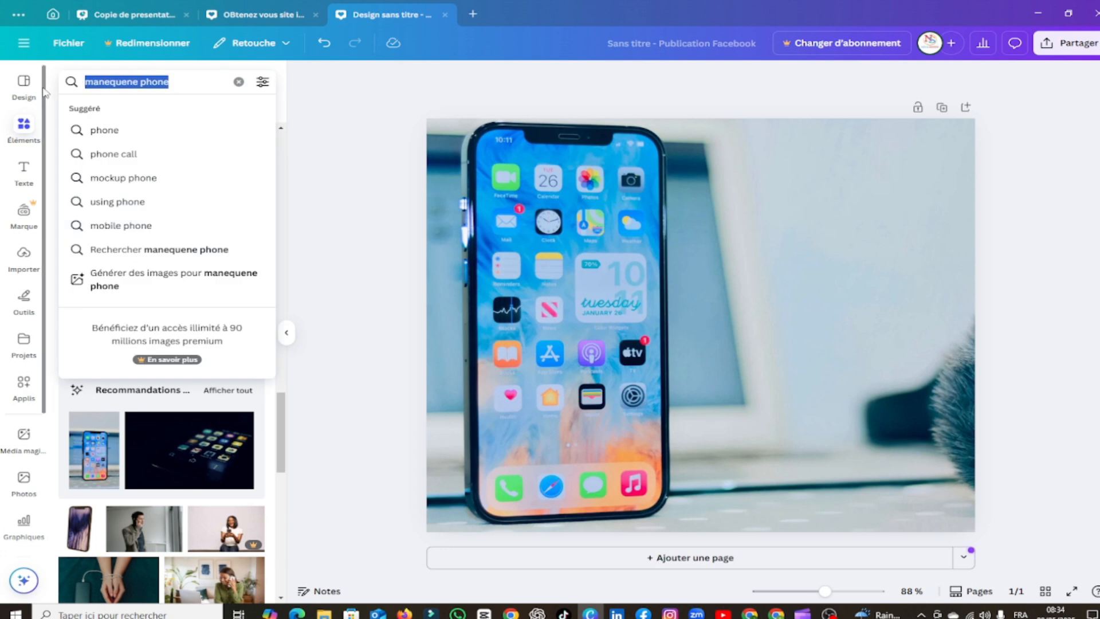
pyautogui.write('f')
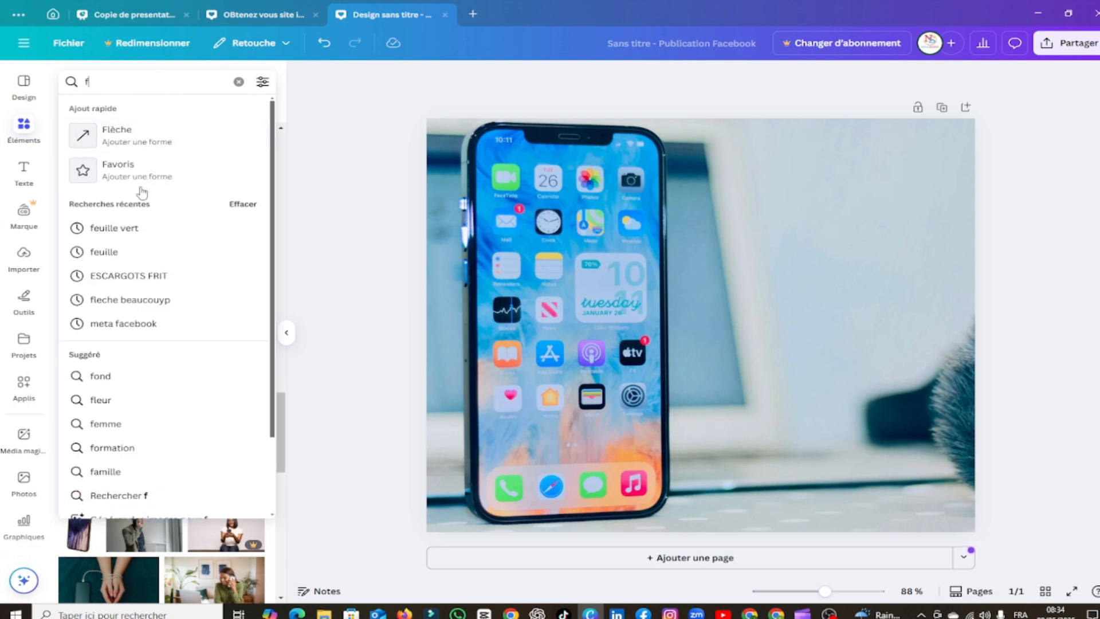
pyautogui.click(146, 146)
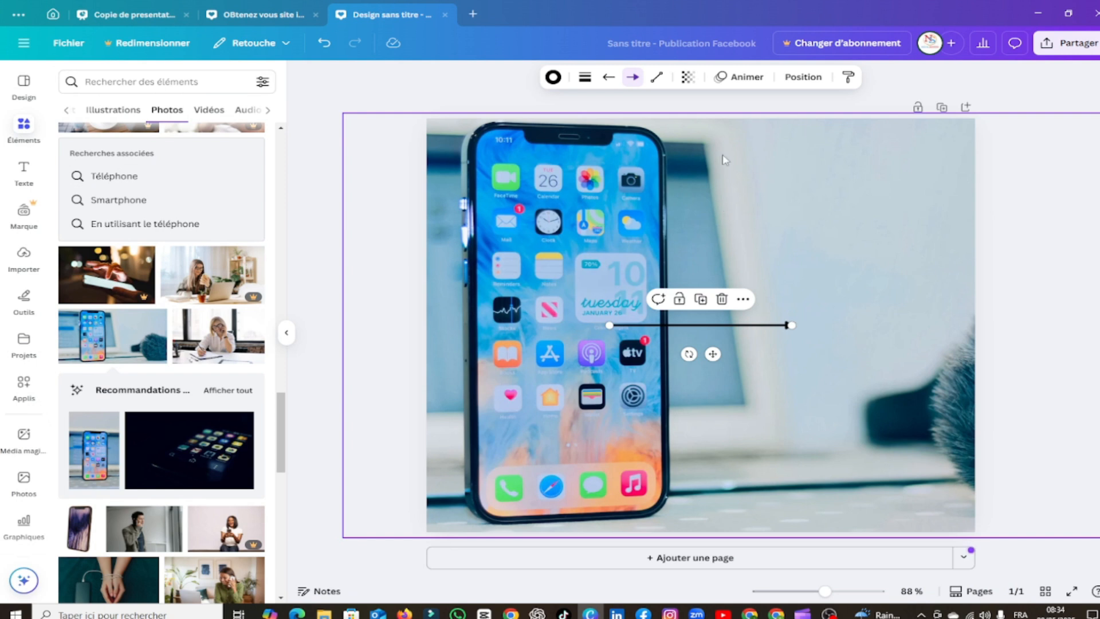
# - Reverse the arrow so its only head is on the end toward the phone, and move it slightly up beside the screen
pyautogui.click(608, 77)
pyautogui.click(579, 107)
pyautogui.click(632, 77)
pyautogui.click(570, 108)
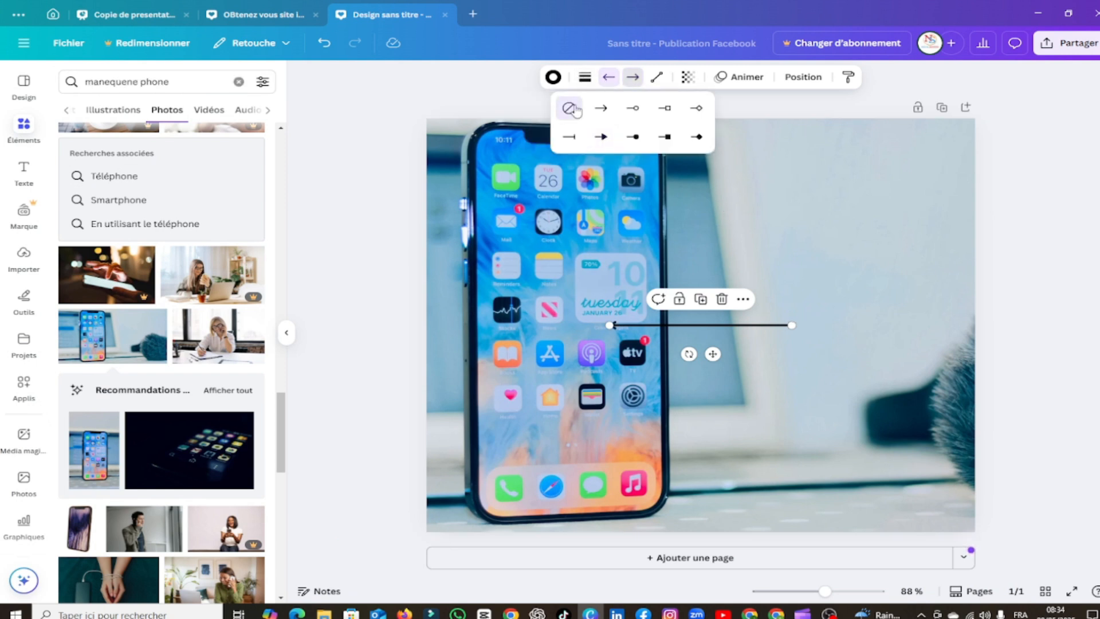
pyautogui.moveTo(726, 336); pyautogui.dragTo(749, 302)
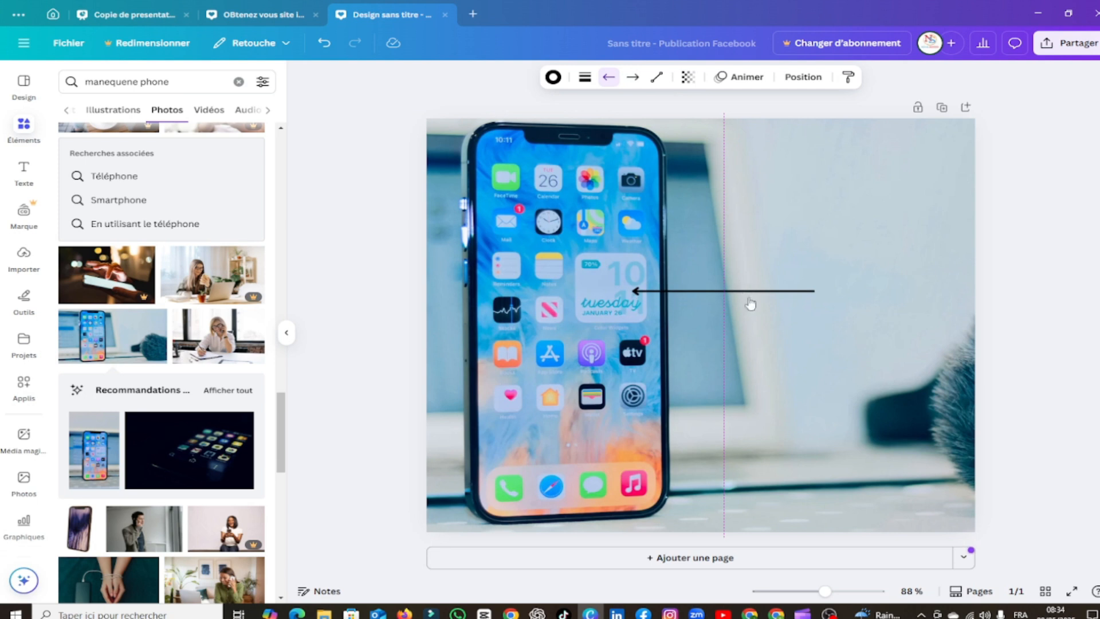
# - Try the arrow as an elbowed line raised in the middle, with line thickness 36 and corner rounding 0
pyautogui.click(657, 77)
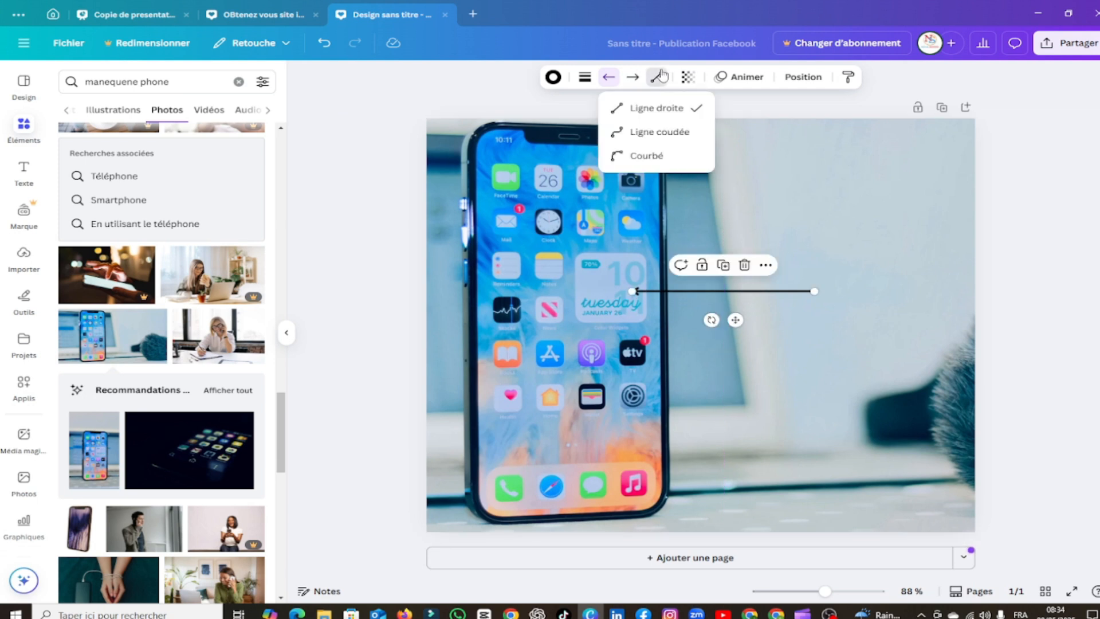
pyautogui.click(653, 132)
pyautogui.moveTo(722, 291); pyautogui.dragTo(724, 181)
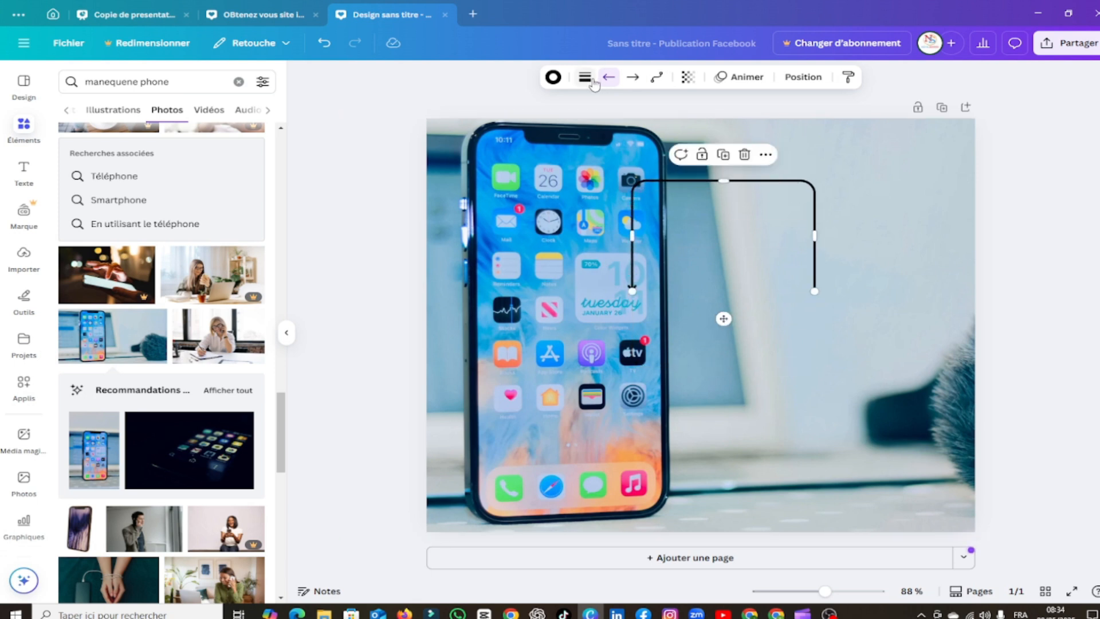
pyautogui.click(584, 76)
pyautogui.moveTo(502, 183); pyautogui.dragTo(496, 241)
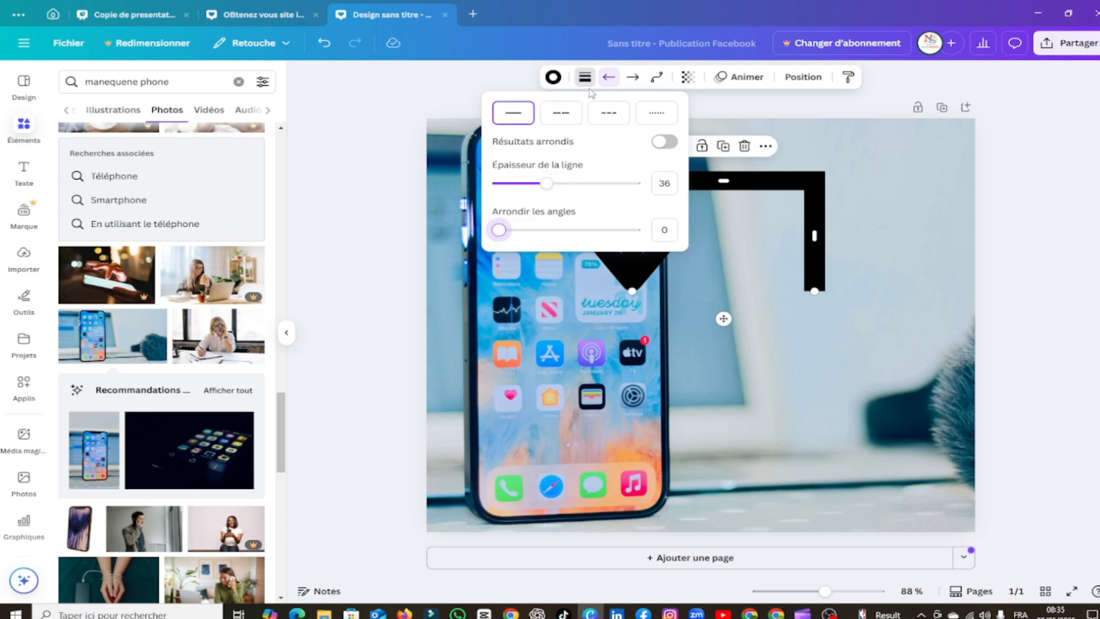
# - Make the arrow a curved line, bend it downward, and place its head on the phone's App Store icon
pyautogui.click(657, 77)
pyautogui.click(652, 163)
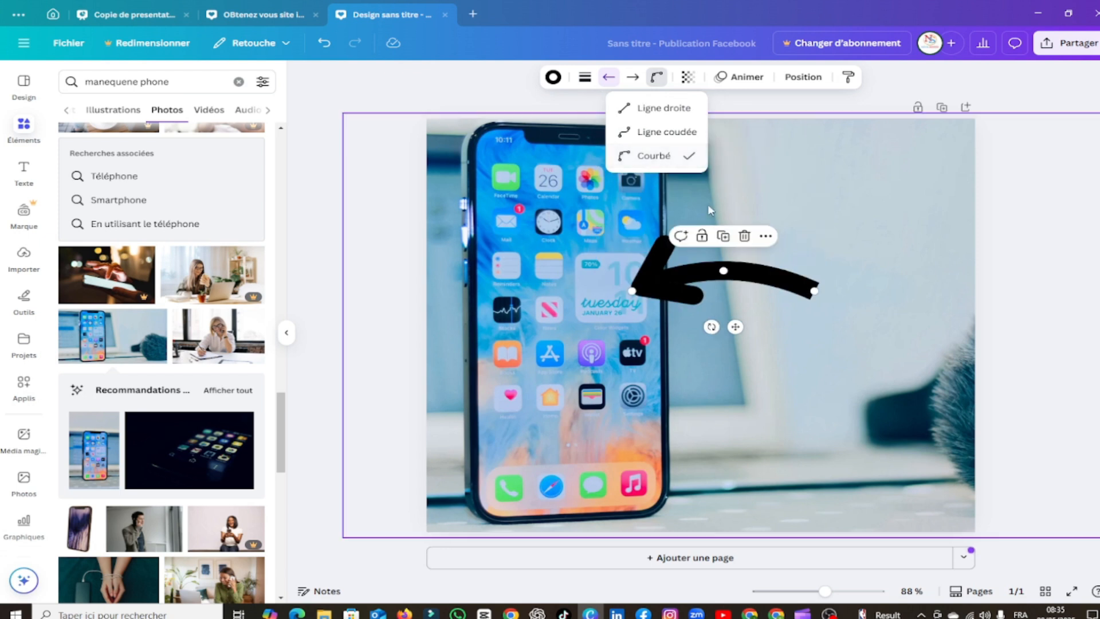
pyautogui.moveTo(720, 268); pyautogui.dragTo(741, 344)
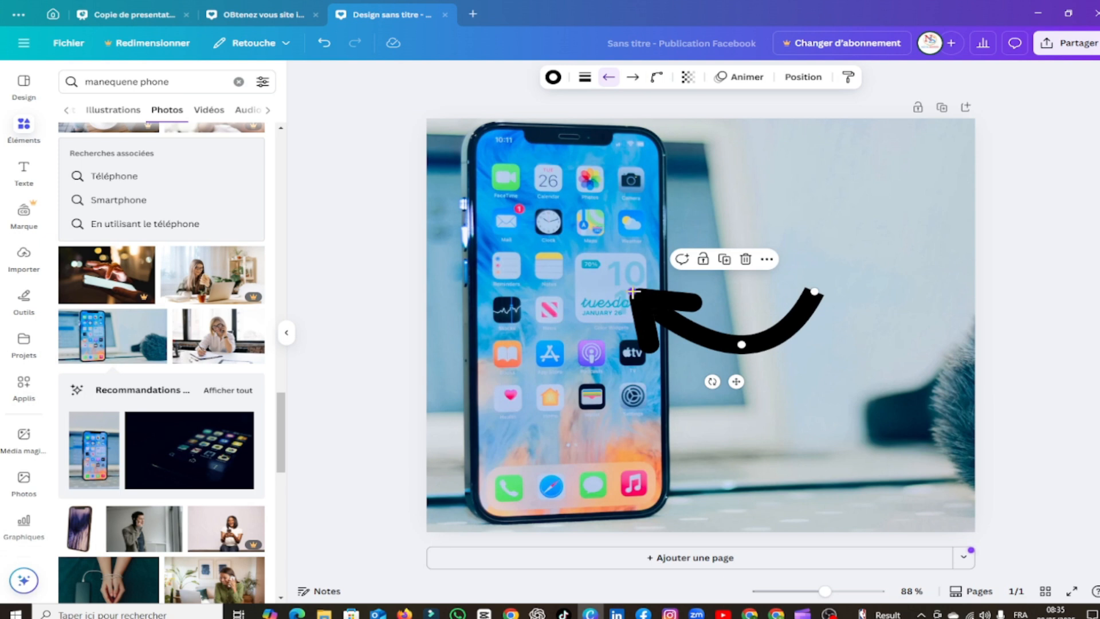
pyautogui.moveTo(632, 292); pyautogui.dragTo(573, 361)
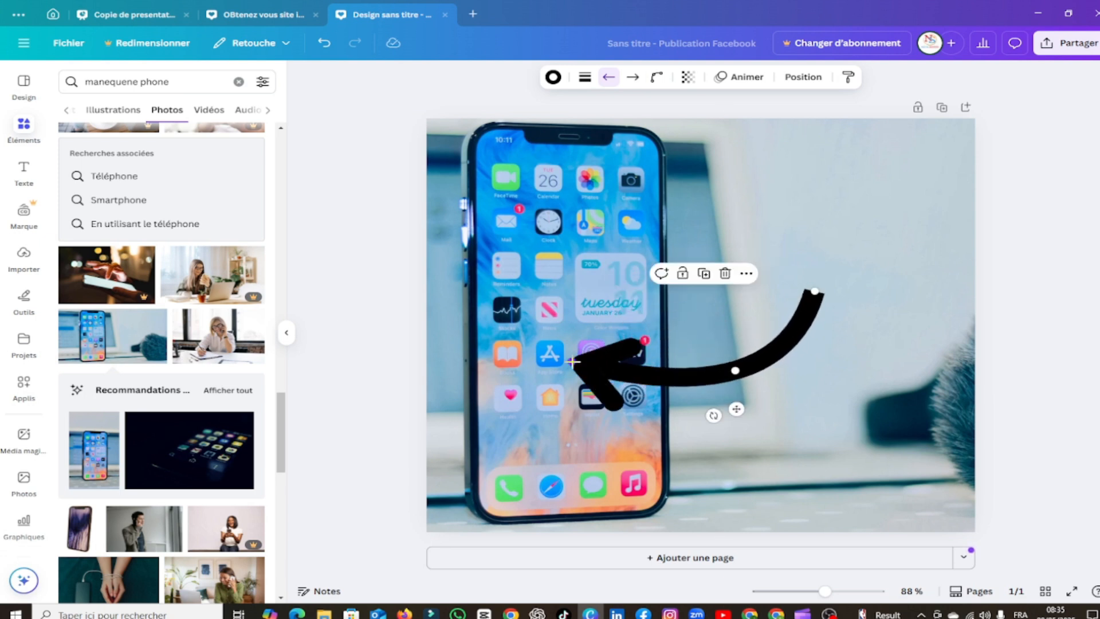
# - Color the curved arrow with the default solid red
pyautogui.click(553, 78)
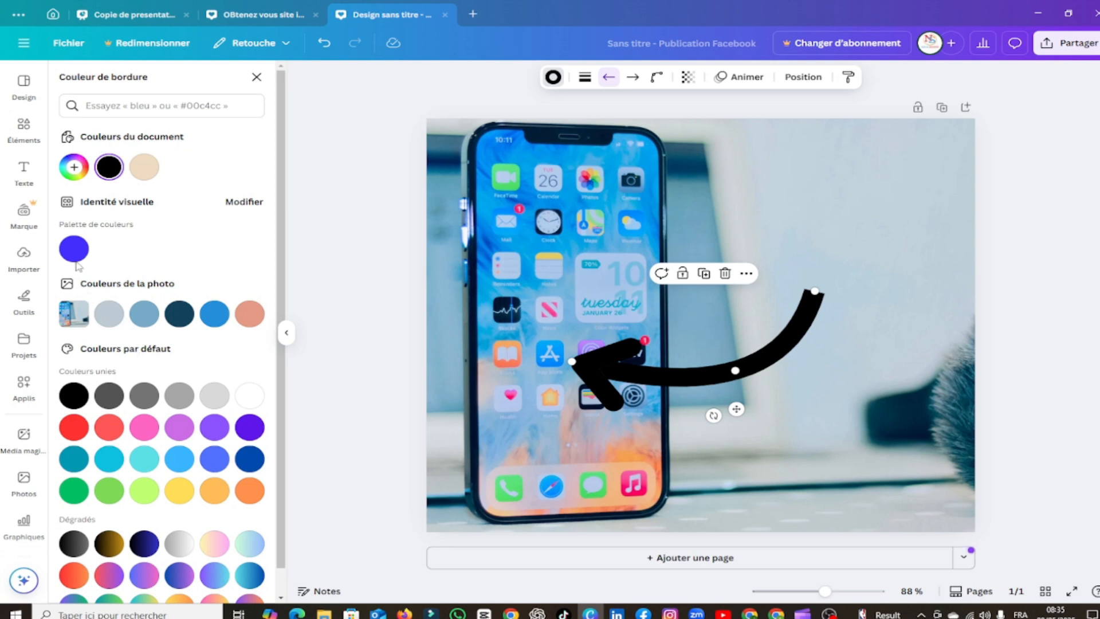
pyautogui.scroll(-1, 140, 350)
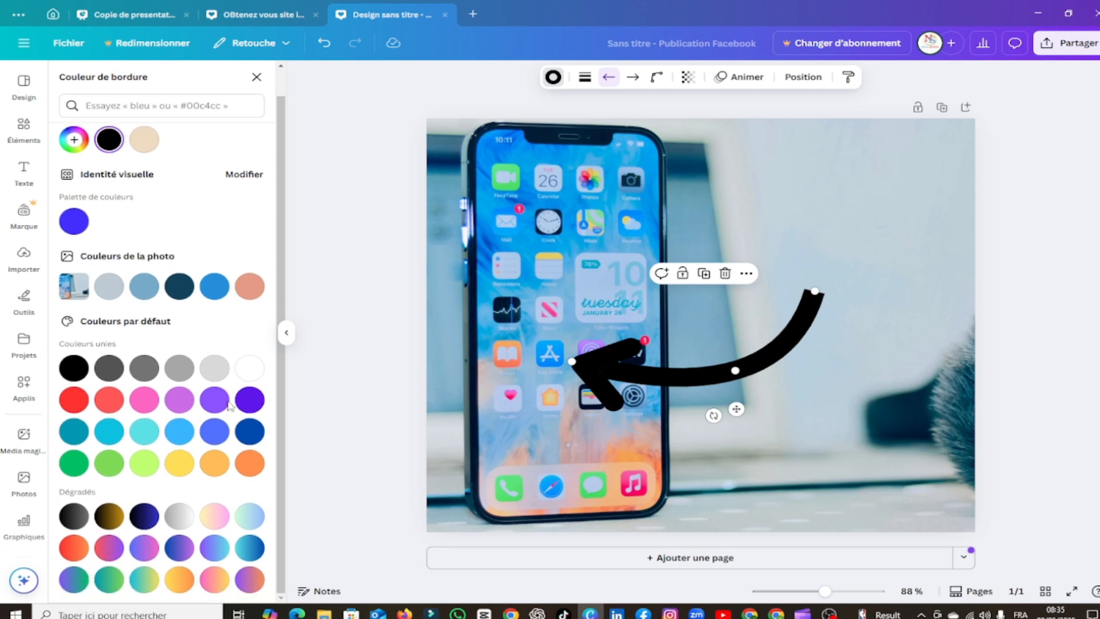
pyautogui.click(70, 400)
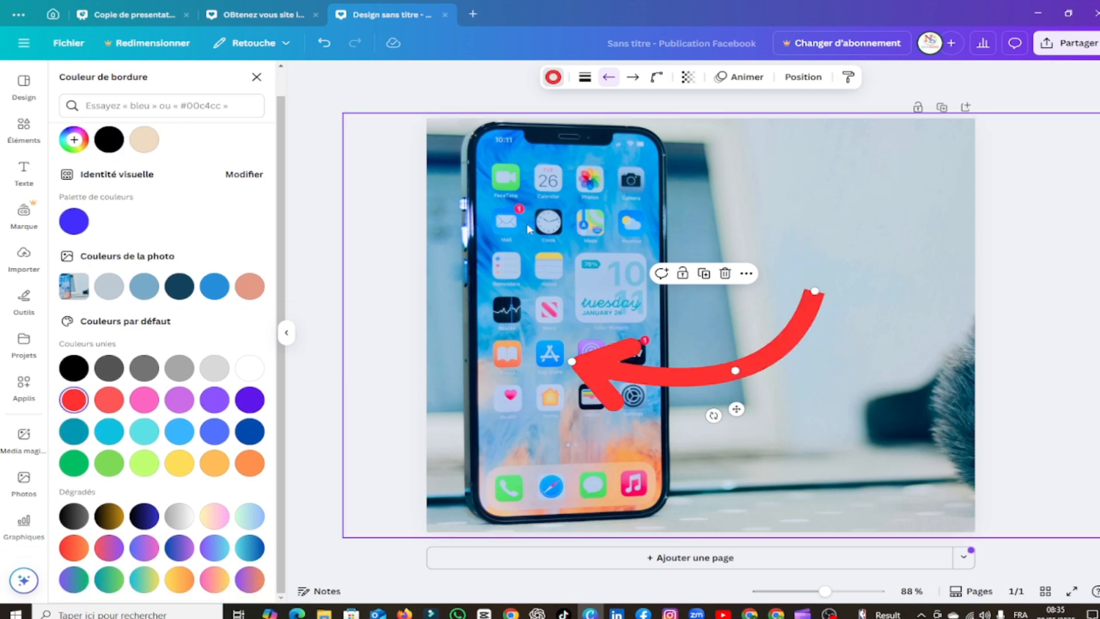
# - Reduce the red arrow's line thickness and nudge it up slightly so it still points at the App Store icon
pyautogui.click(585, 77)
pyautogui.moveTo(547, 184); pyautogui.dragTo(528, 184)
pyautogui.moveTo(658, 377); pyautogui.dragTo(661, 369)
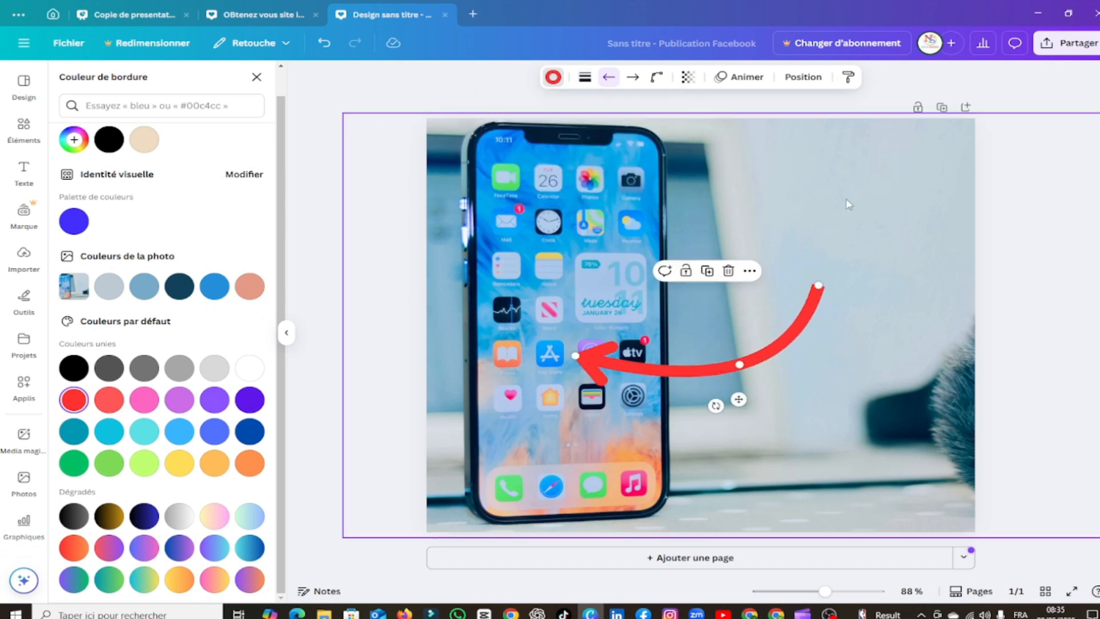
pyautogui.click(849, 204)
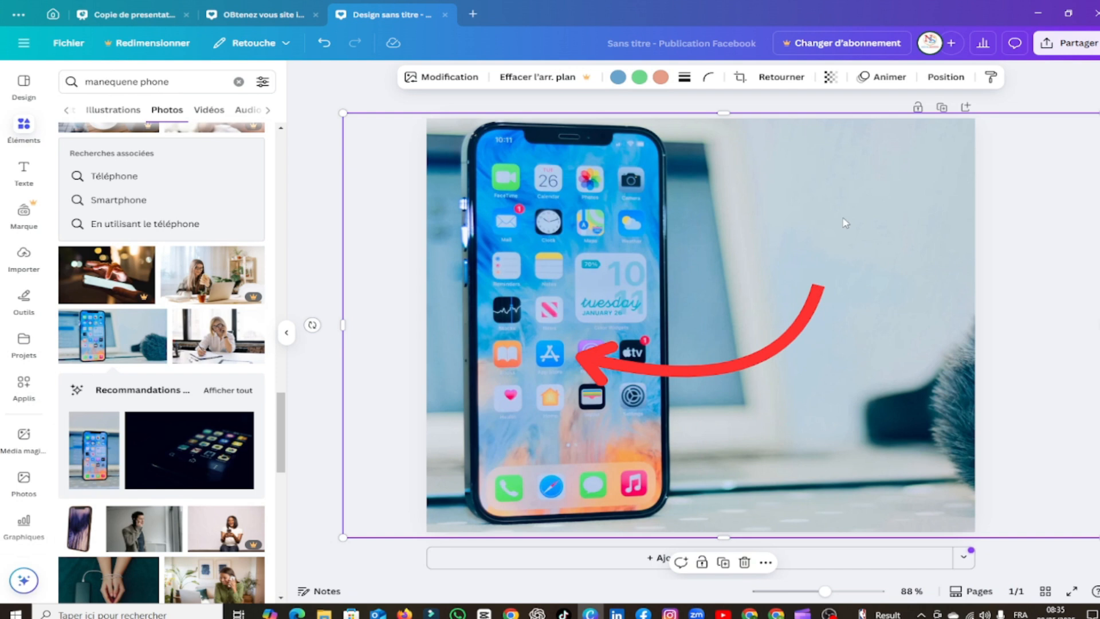
pyautogui.click(325, 236)
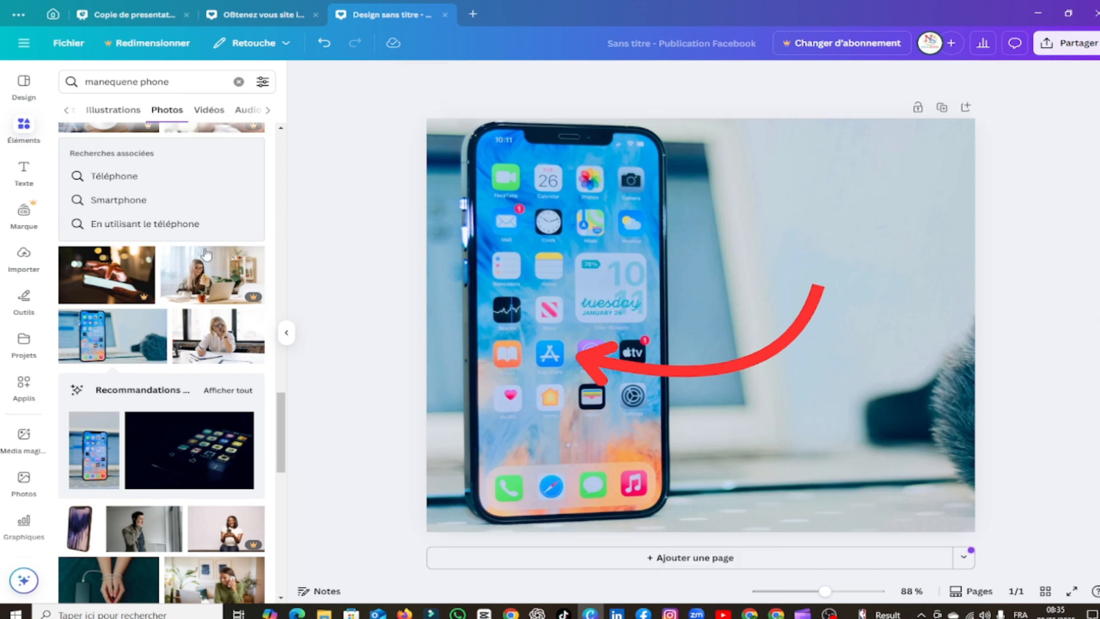
# - Add a default title to the page and replace its text with "Télécharger vos APPS"
pyautogui.click(24, 171)
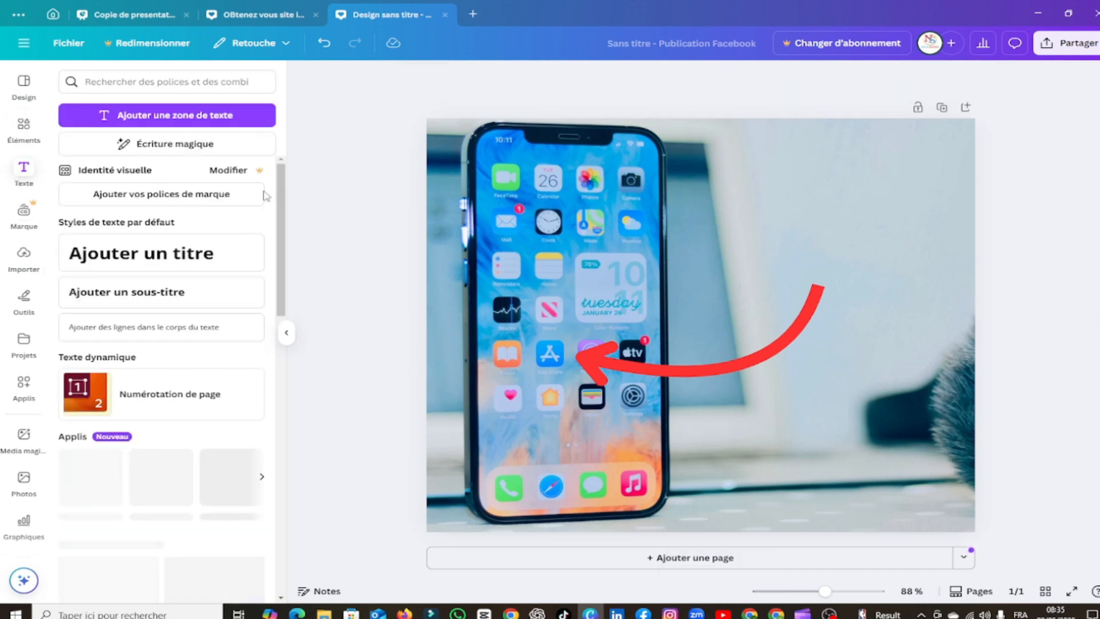
pyautogui.click(181, 267)
pyautogui.click(620, 342)
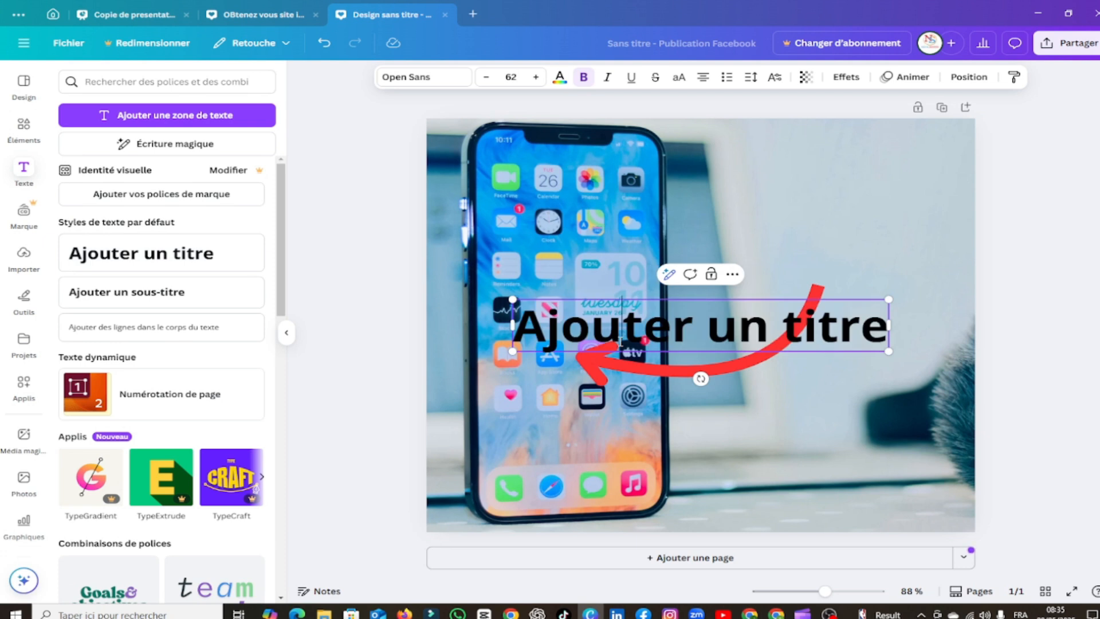
pyautogui.hotkey('ctrl', 'a')
pyautogui.write('t')
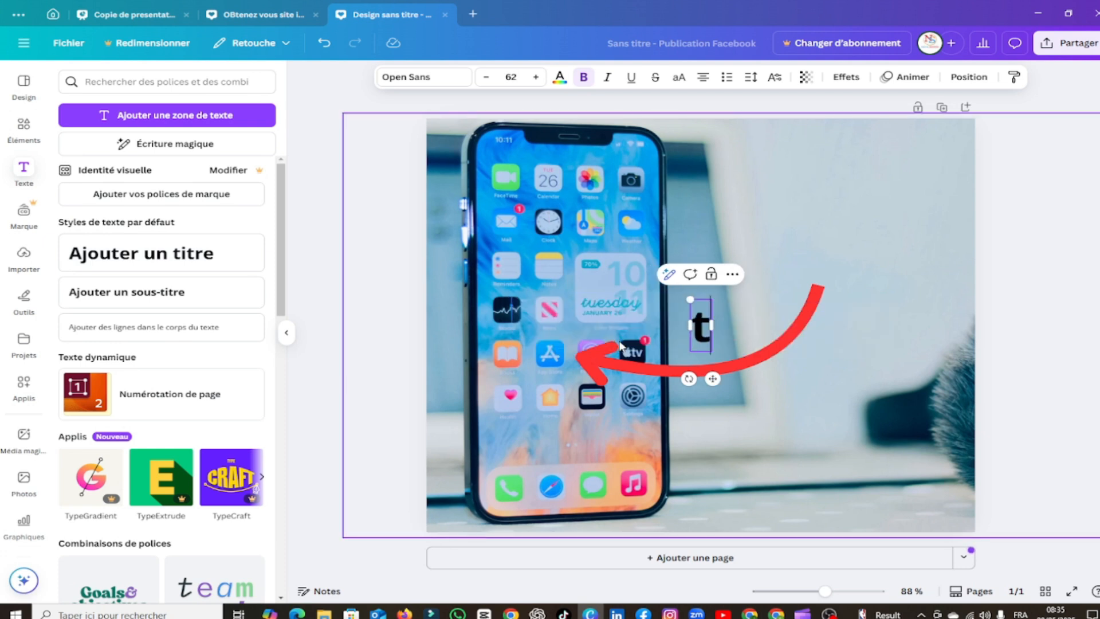
pyautogui.press('BackSpace')
pyautogui.write('T')
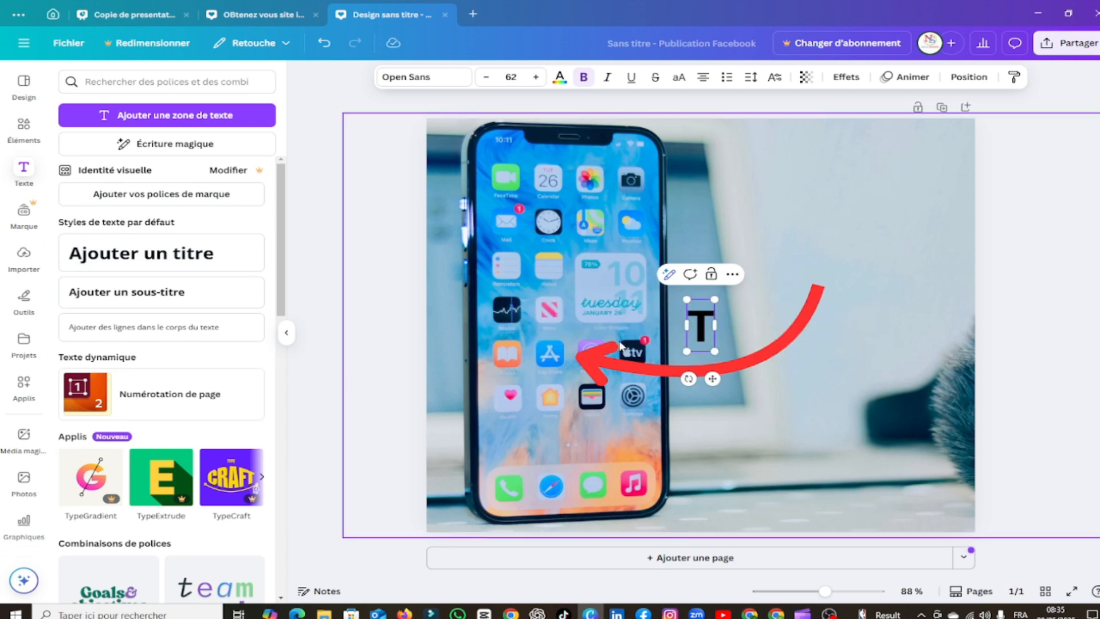
pyautogui.write('é')
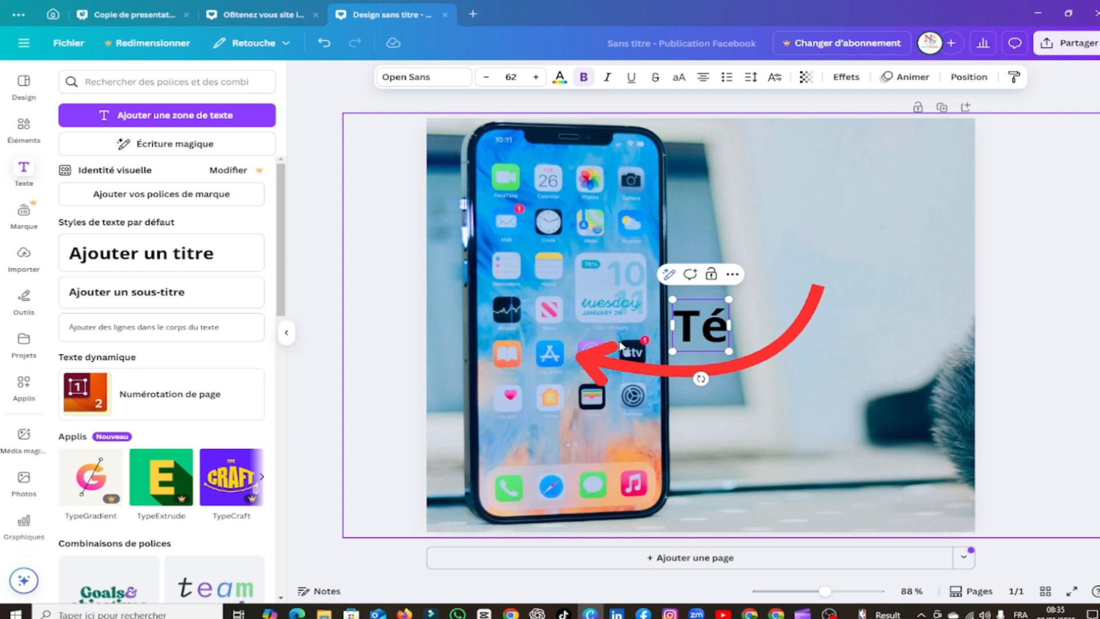
pyautogui.write('léc')
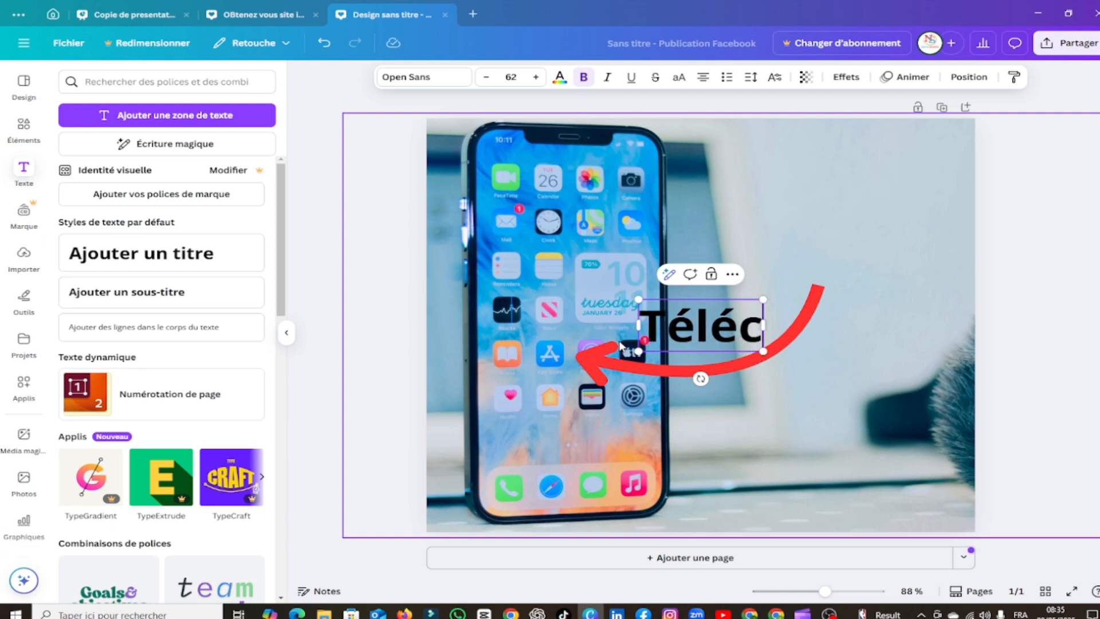
pyautogui.write('hrq')
pyautogui.press('BackSpace')
pyautogui.press('BackSpace')
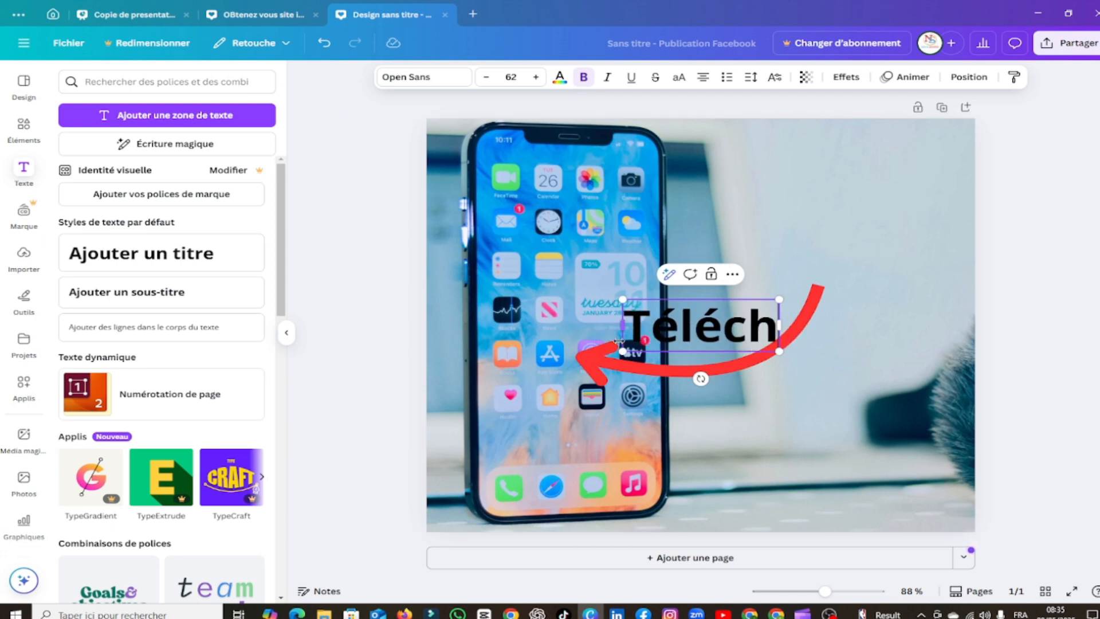
pyautogui.write('ar')
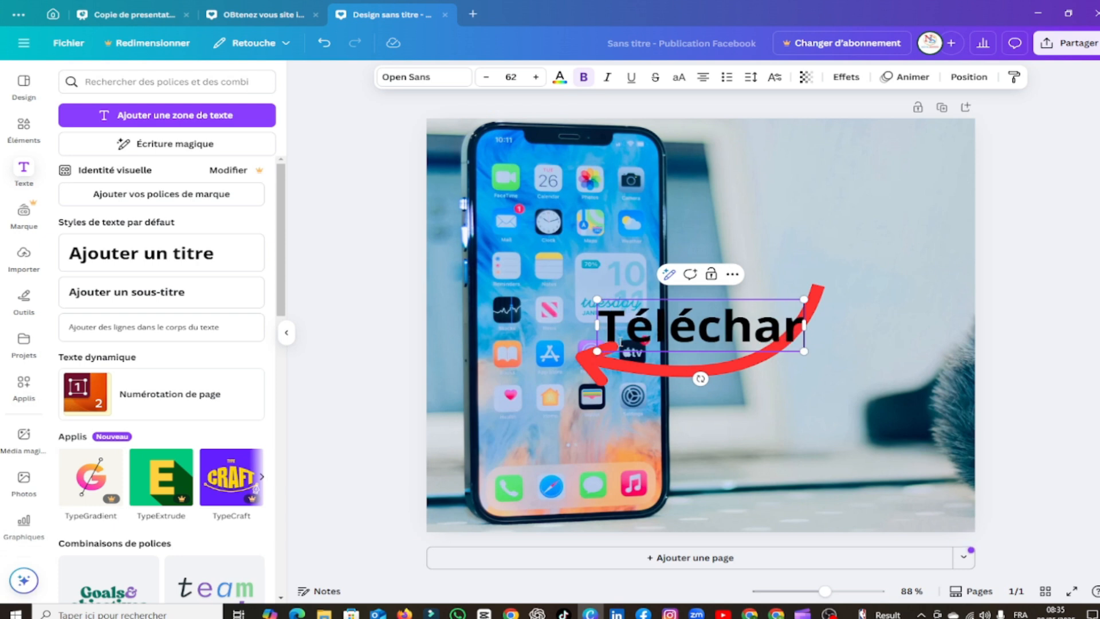
pyautogui.write('ger')
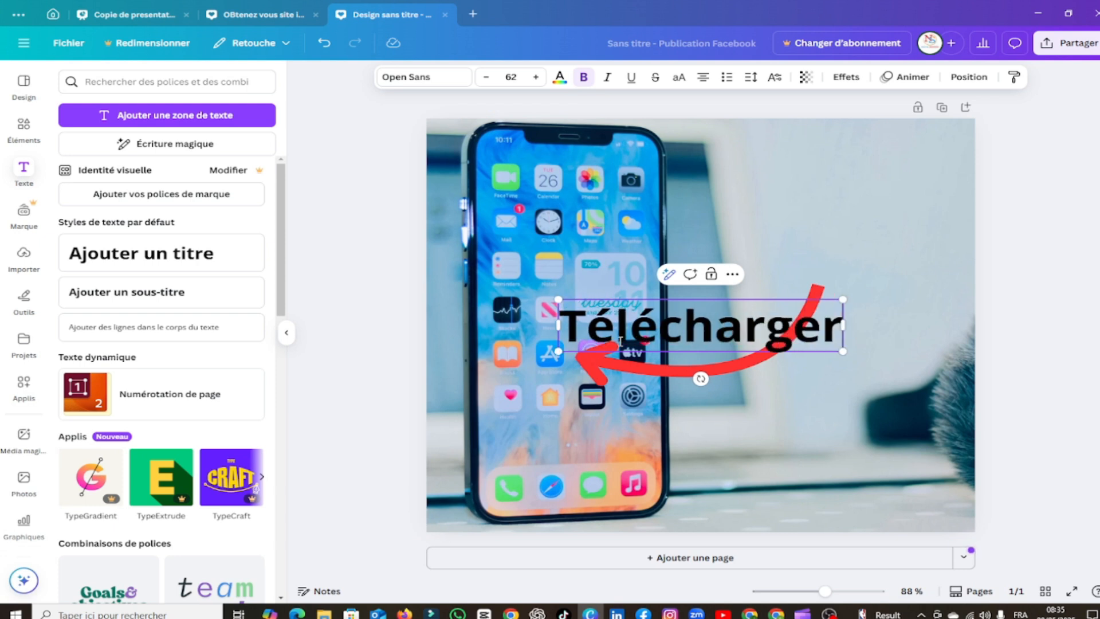
pyautogui.write(' vos')
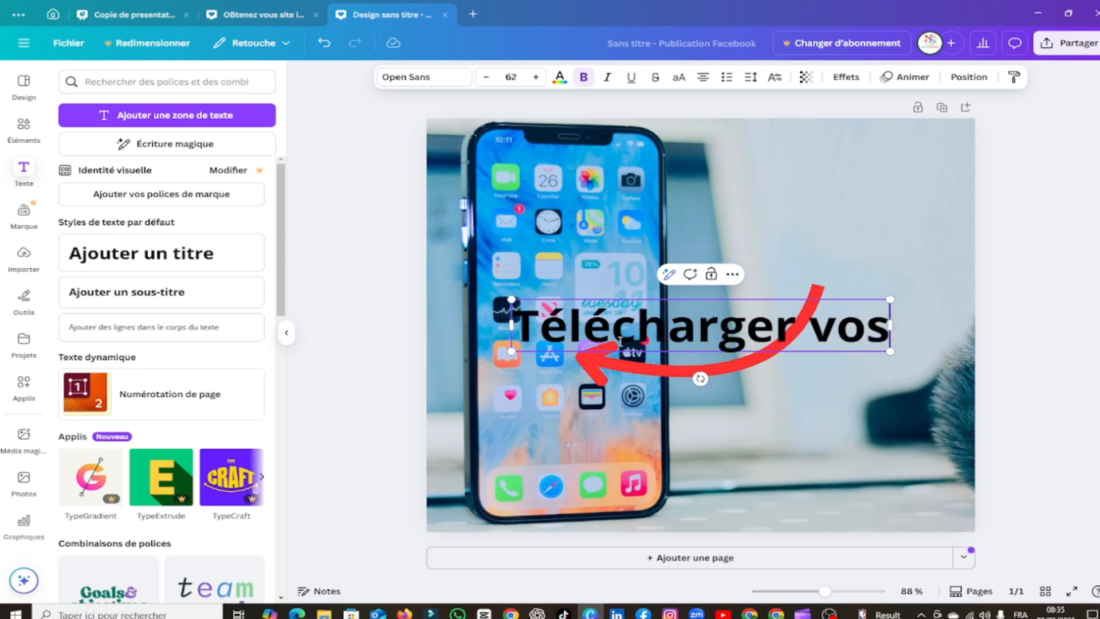
pyautogui.write(' A')
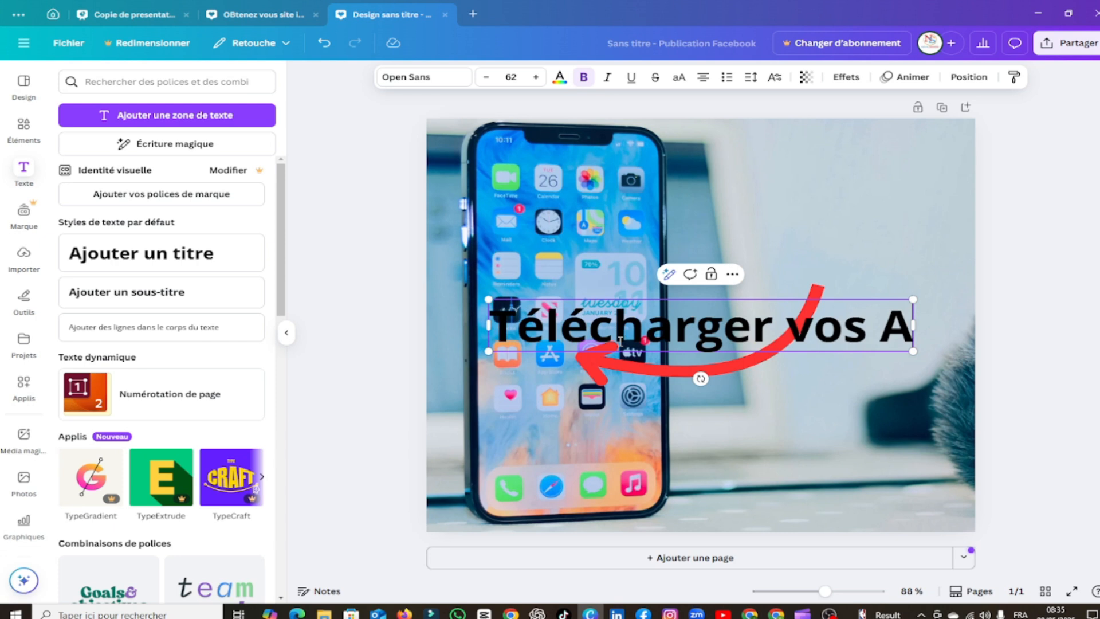
pyautogui.write('PP')
pyautogui.write('S')
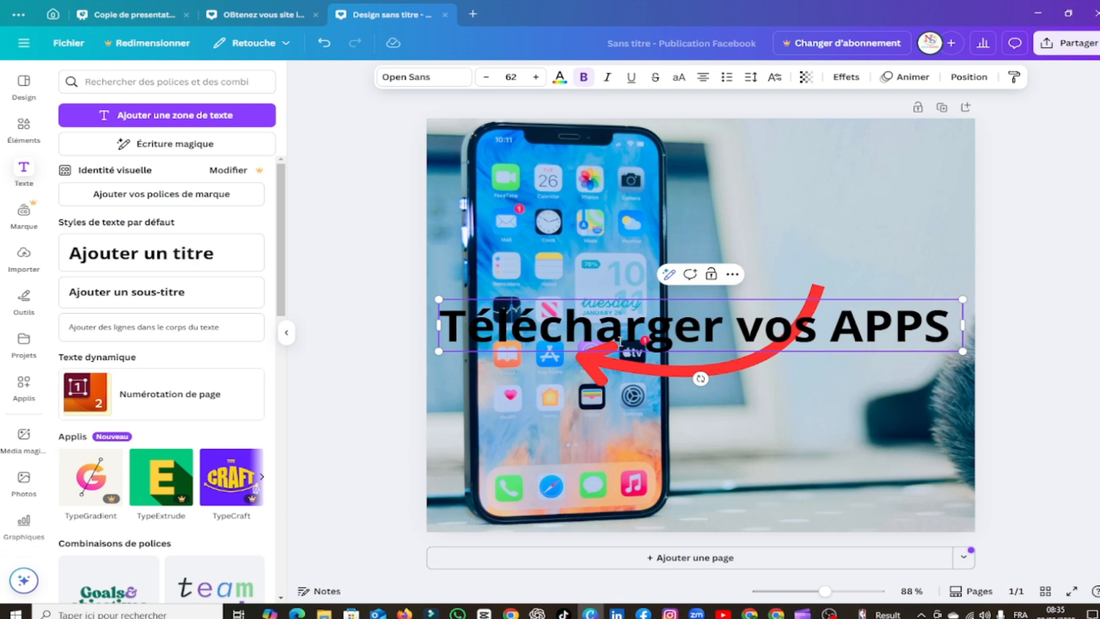
pyautogui.write(' qvec')
pyautogui.press('BackSpace')
pyautogui.press('BackSpace')
pyautogui.press('BackSpace')
pyautogui.press('BackSpace')
pyautogui.press('BackSpace')
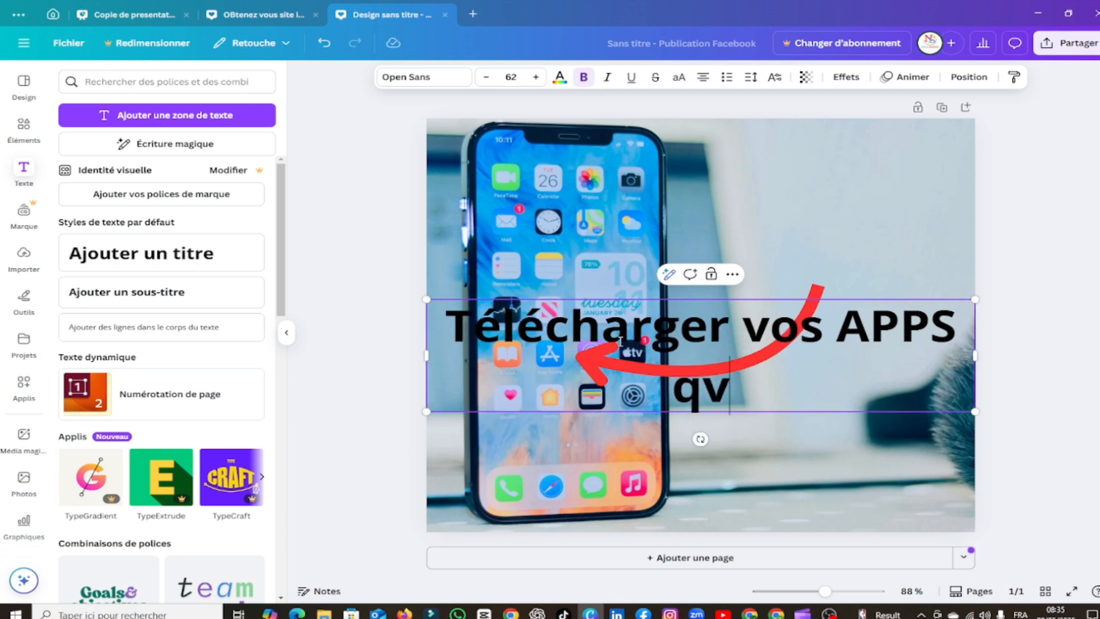
# - Complete the title by adding "avec confort" after "Télécharger vos APPS"
pyautogui.write('avec')
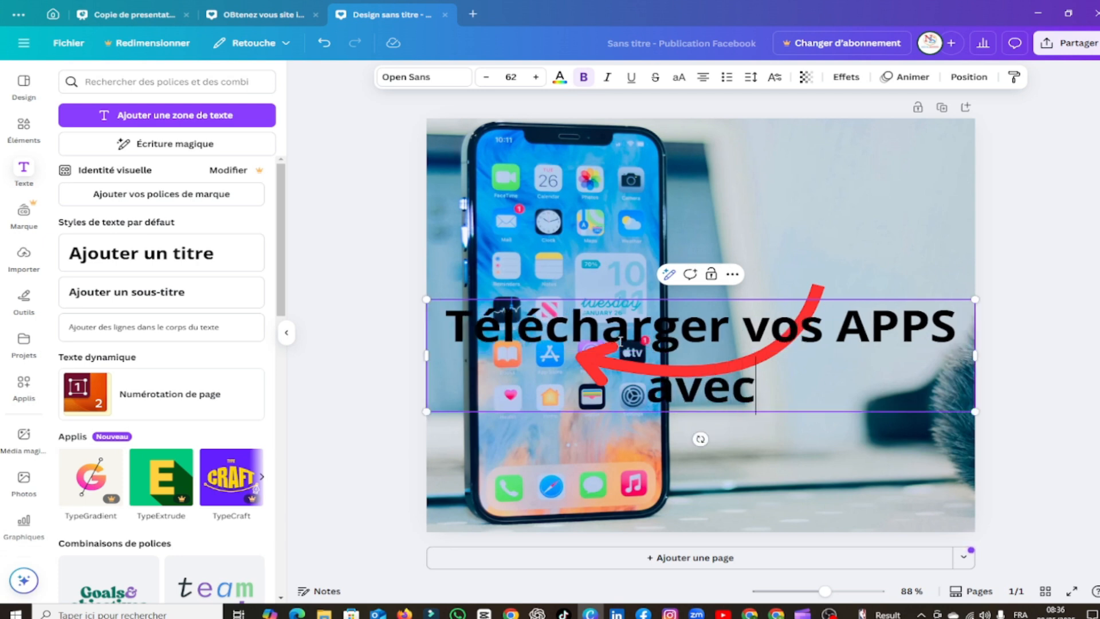
pyautogui.write(' con')
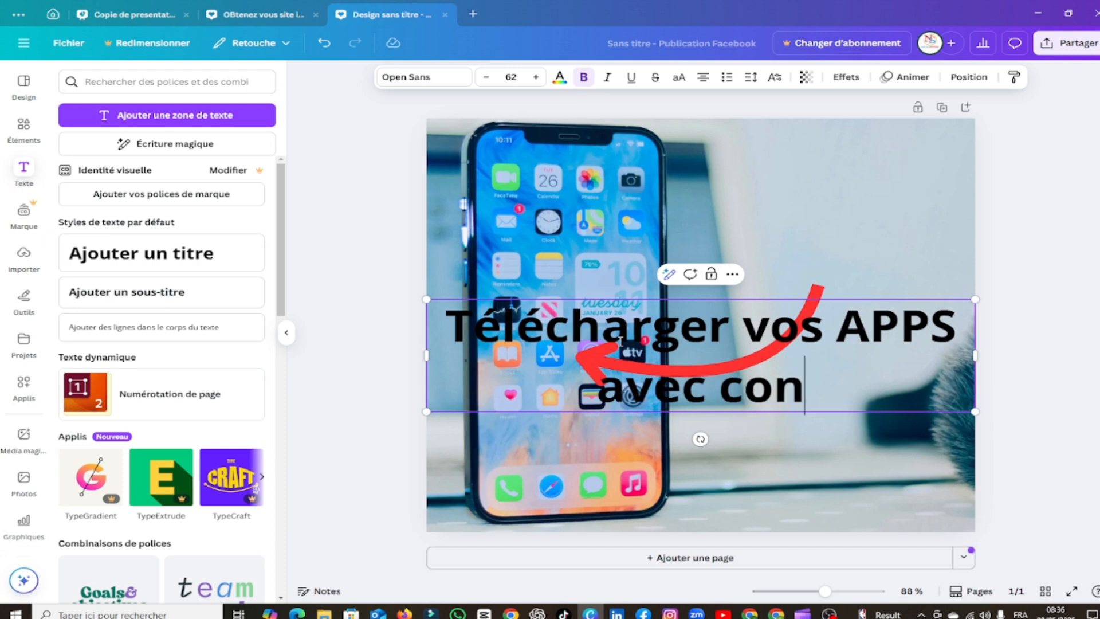
pyautogui.write('fort')
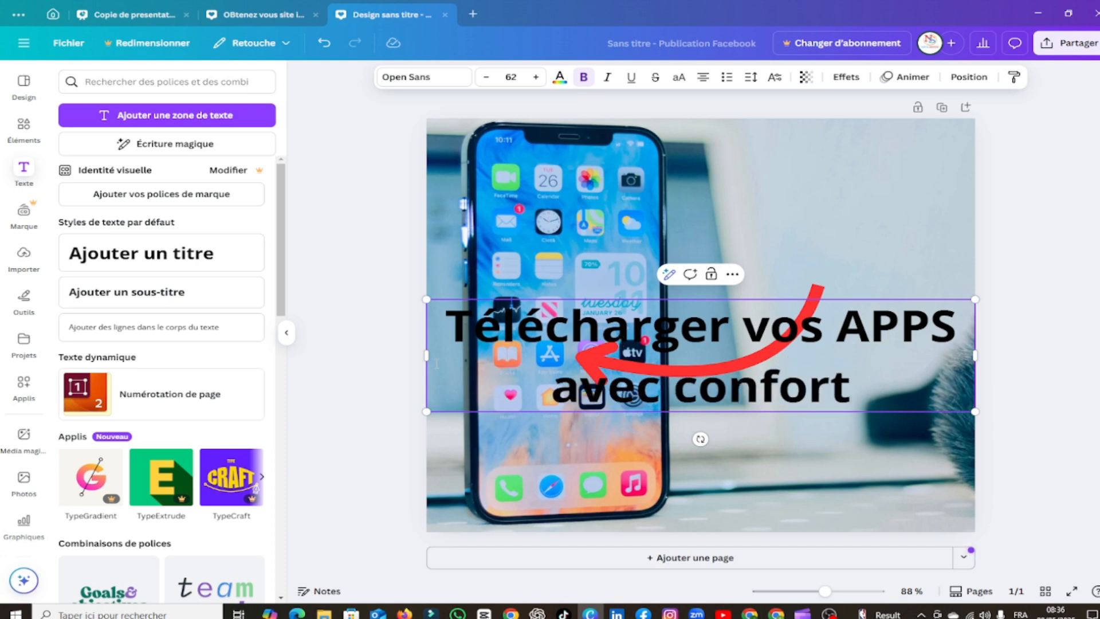
# - Narrow the title box so it wraps onto three lines, scale it down to font size 41,5 and place it above the arrow's tail
pyautogui.moveTo(424, 357); pyautogui.dragTo(654, 362)
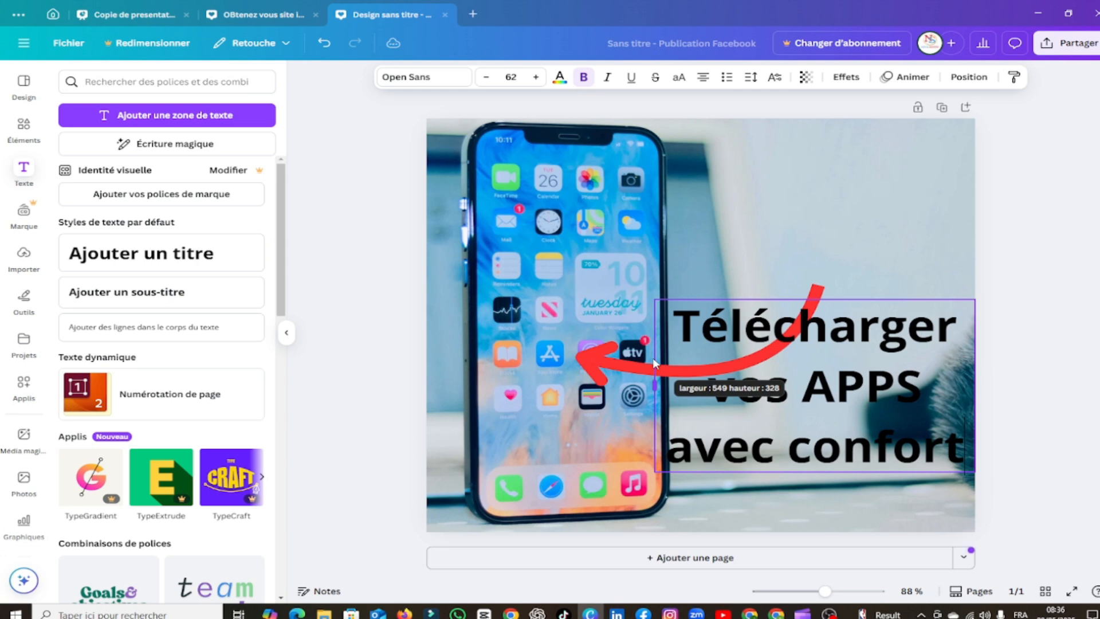
pyautogui.moveTo(654, 471); pyautogui.dragTo(760, 414)
pyautogui.click(773, 461)
pyautogui.moveTo(853, 385); pyautogui.dragTo(800, 254)
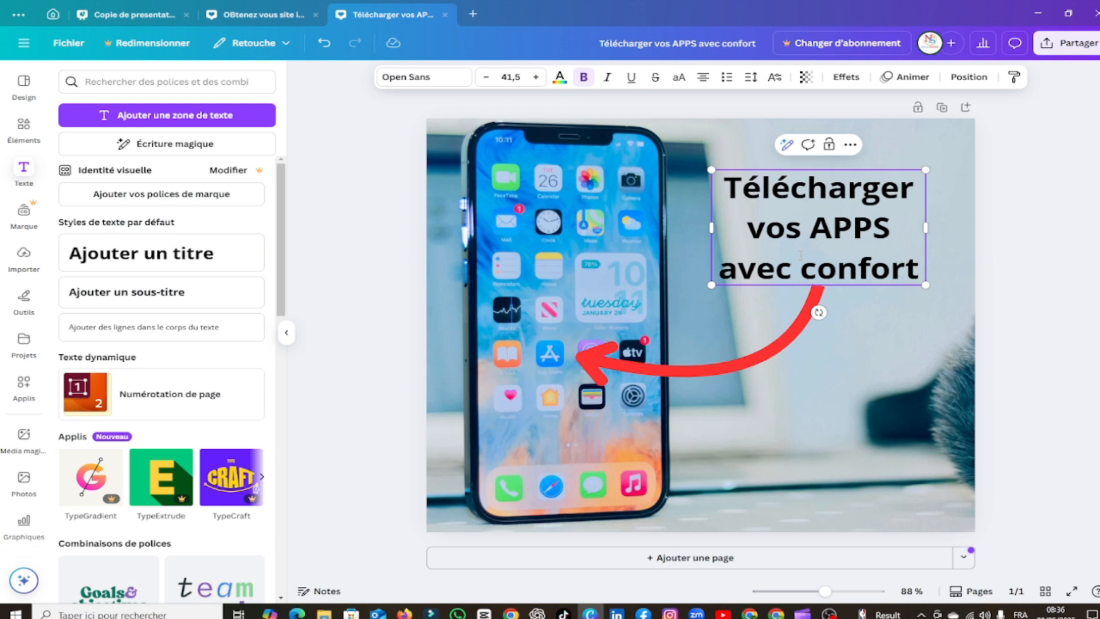
pyautogui.hotkey('ctrl', 'shift', '7')
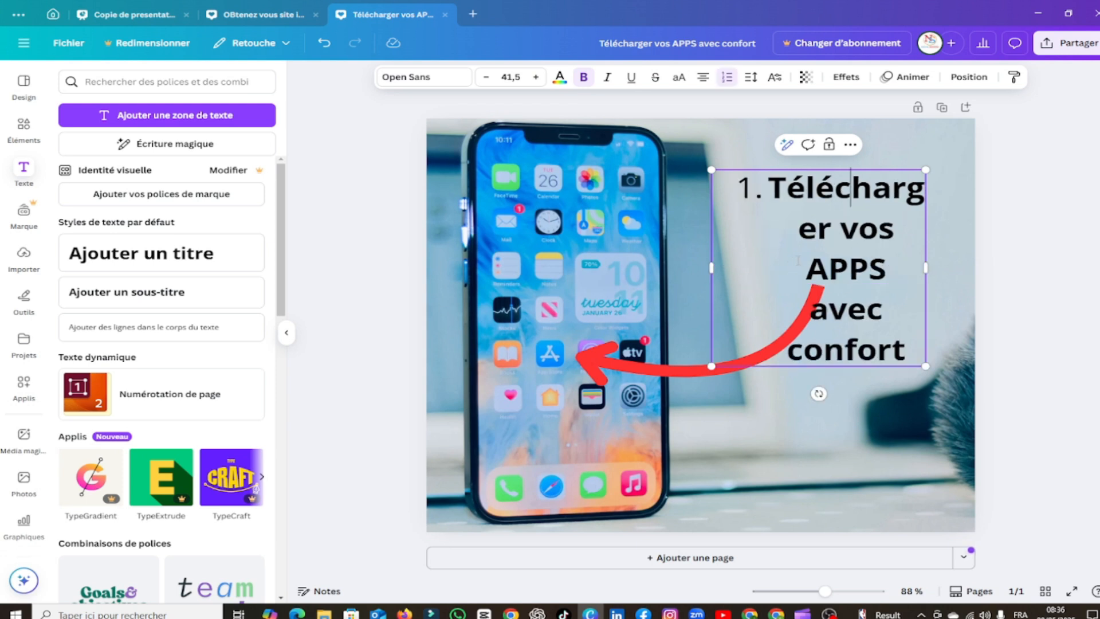
pyautogui.hotkey('ctrl', 'z')
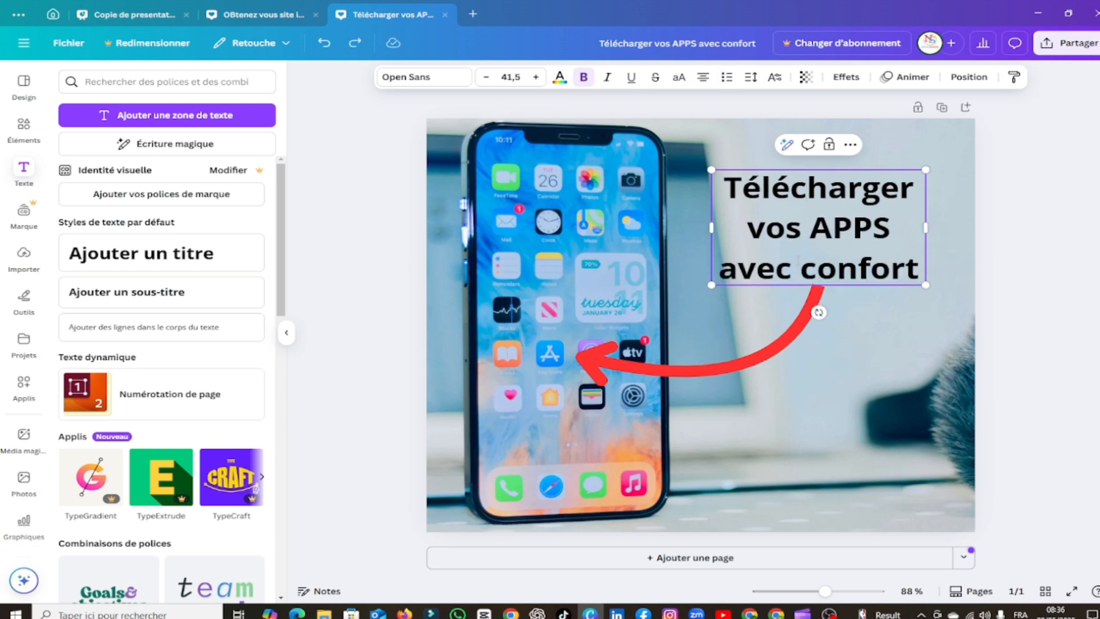
pyautogui.hotkey('ctrl', 'a')
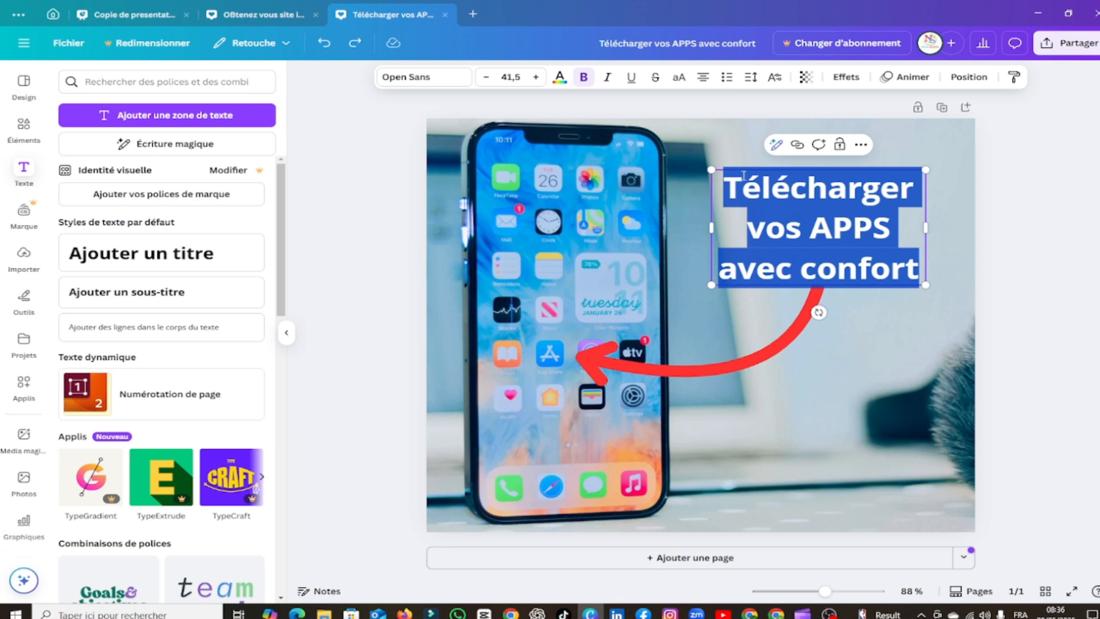
pyautogui.click(559, 76)
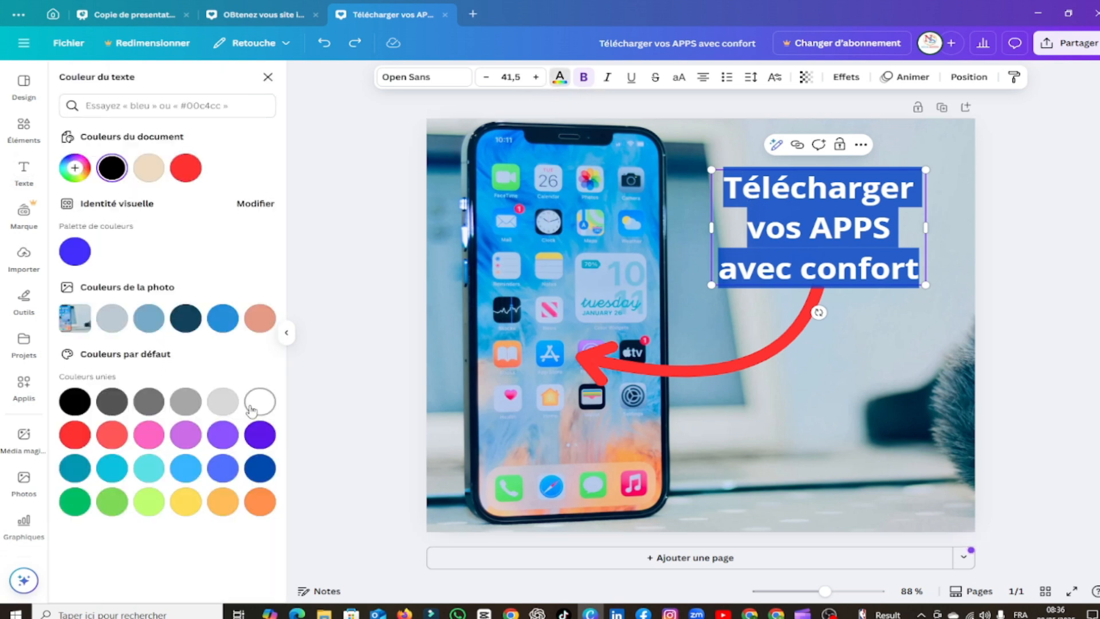
pyautogui.click(393, 285)
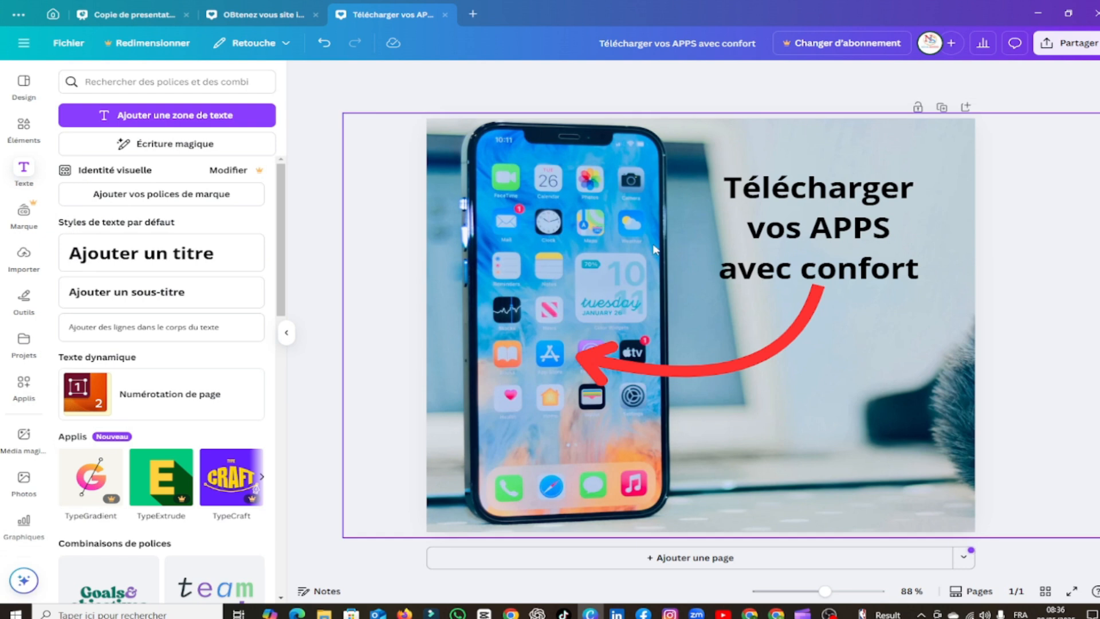
# - Color the whole title text white and move it slightly up and to the right, clear of the arrow's tail
pyautogui.click(811, 235)
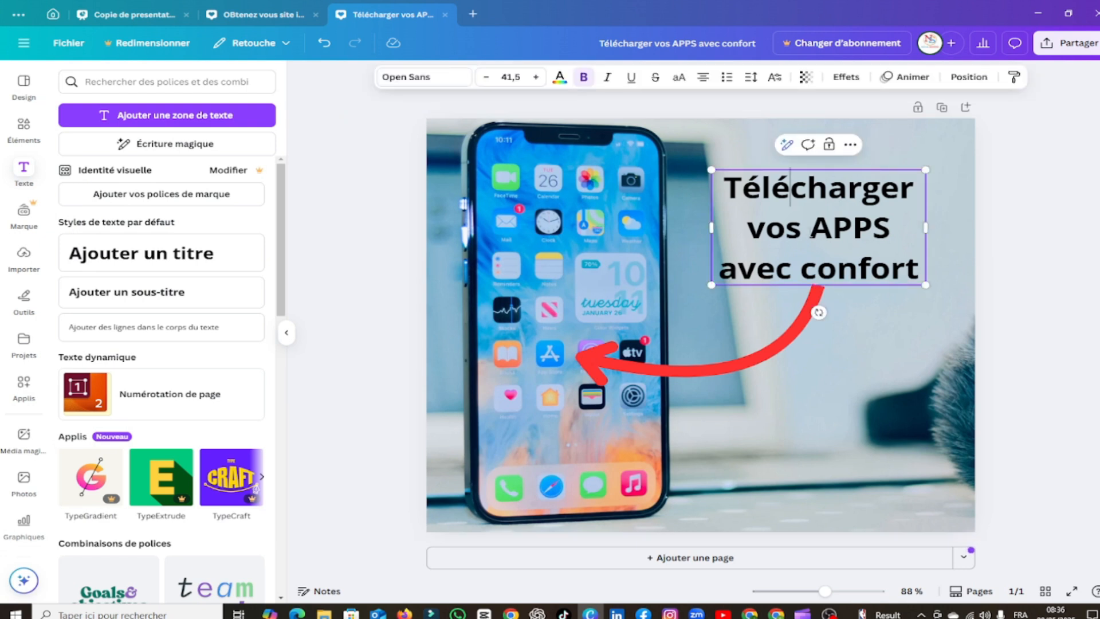
pyautogui.hotkey('ctrl', 'a')
pyautogui.click(560, 77)
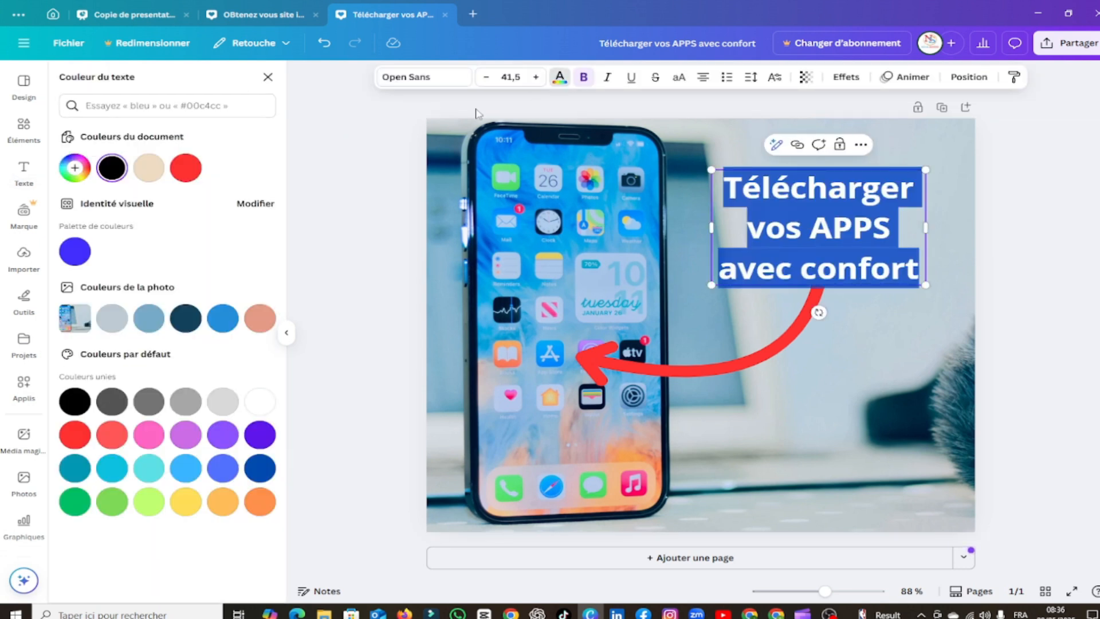
pyautogui.click(259, 401)
pyautogui.click(418, 260)
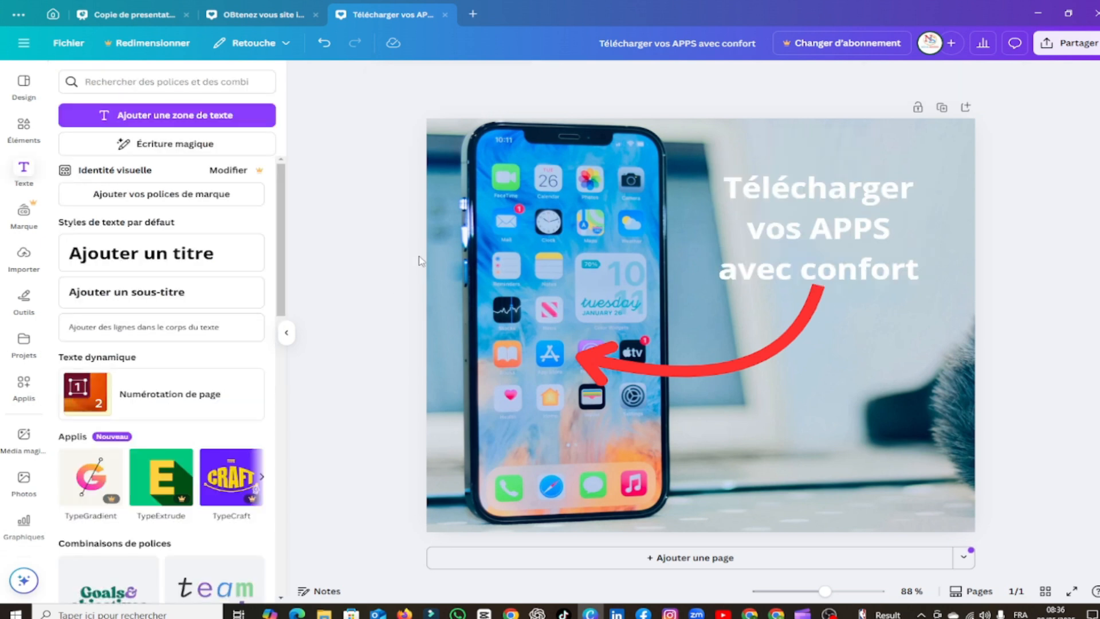
pyautogui.click(812, 252)
pyautogui.moveTo(812, 252); pyautogui.dragTo(819, 251)
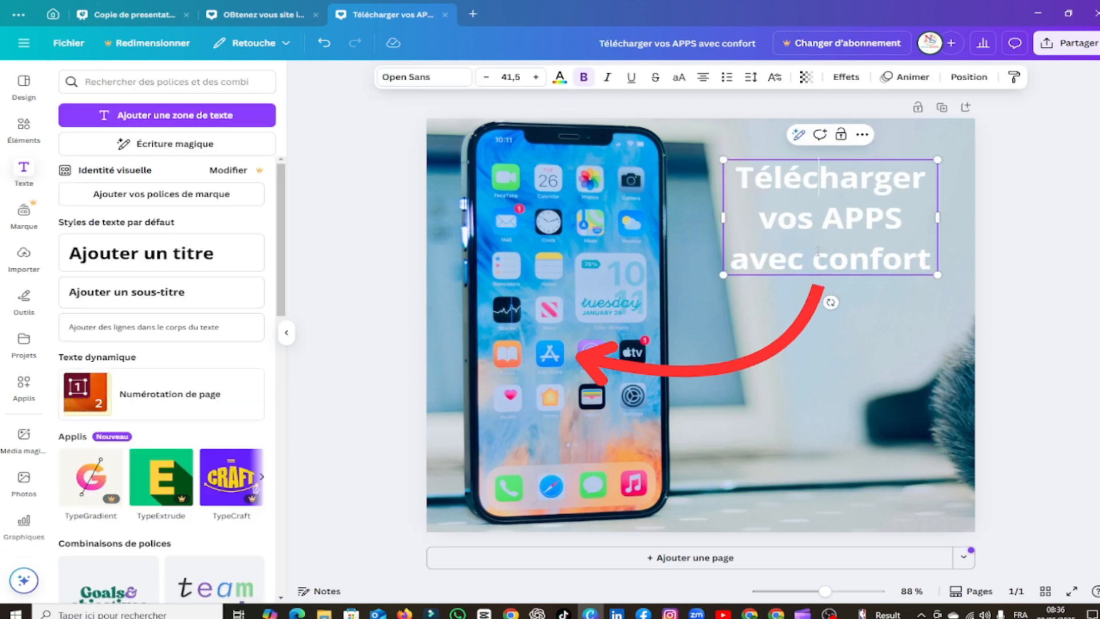
# - Apply the Ombres text effect to the title and set the shadow color to the default dark gray
pyautogui.doubleClick(817, 252)
pyautogui.click(846, 77)
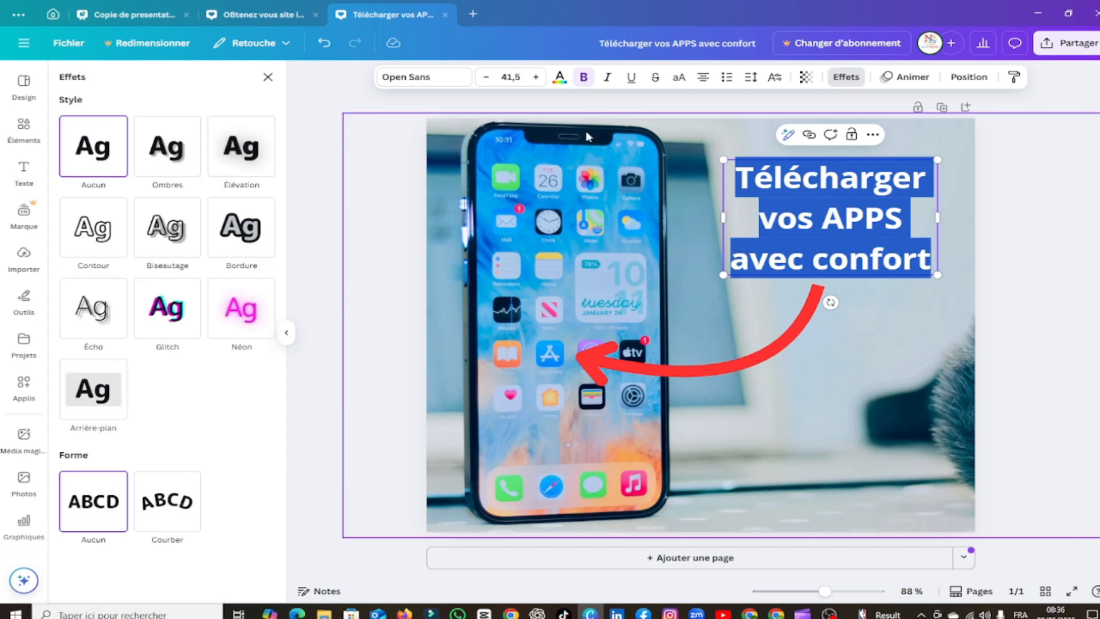
pyautogui.click(185, 159)
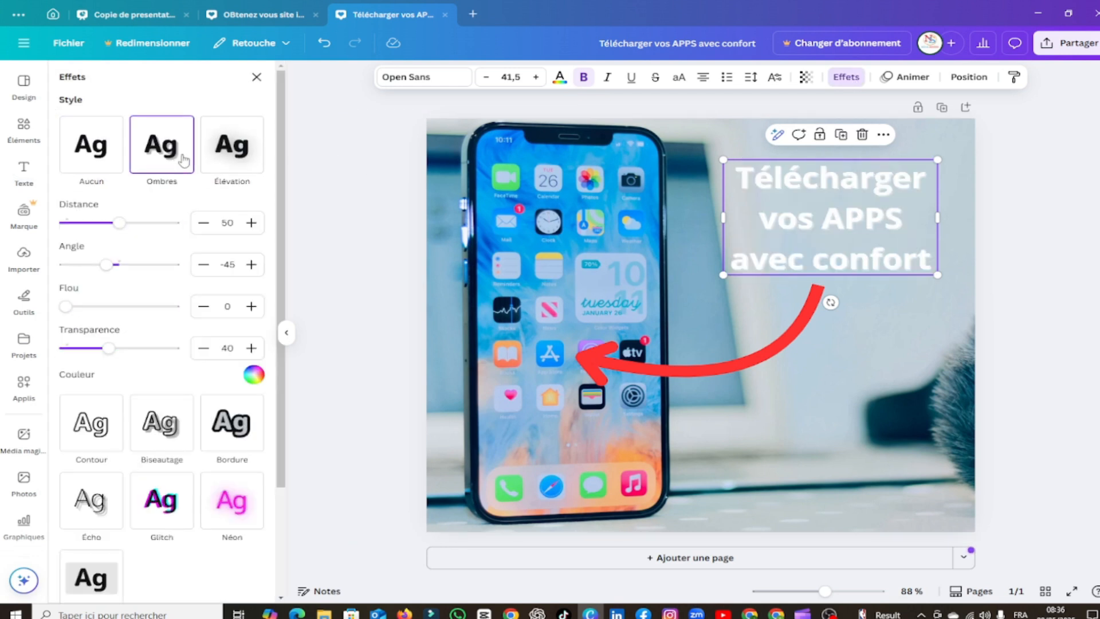
pyautogui.click(253, 376)
pyautogui.click(253, 376)
pyautogui.click(254, 376)
pyautogui.click(108, 302)
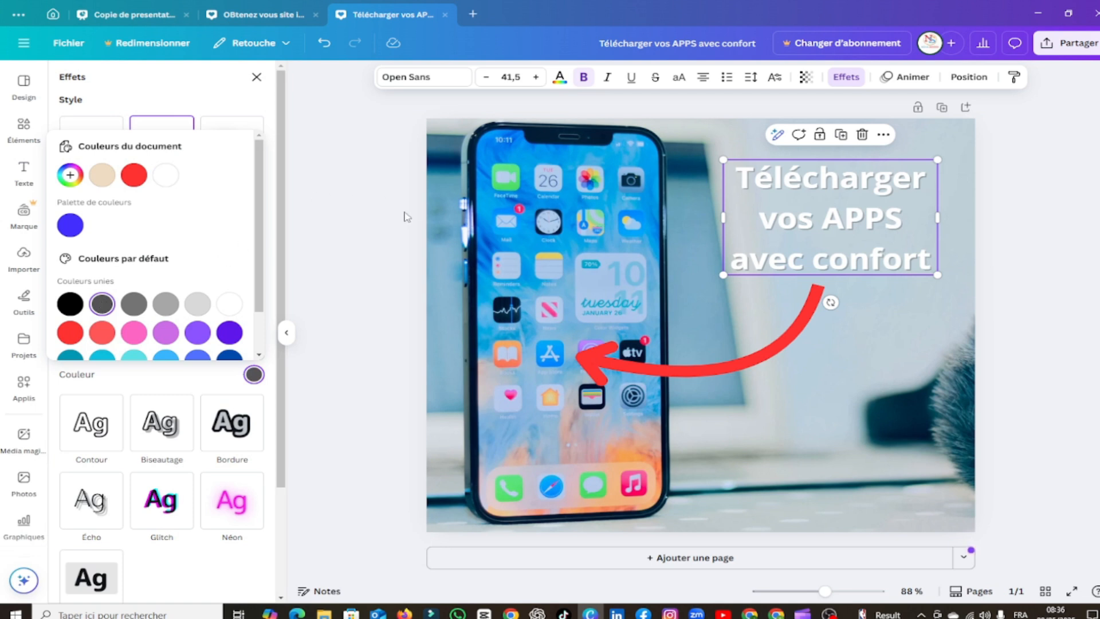
# - Change the title's font to Montserrat and deselect the title
pyautogui.click(424, 77)
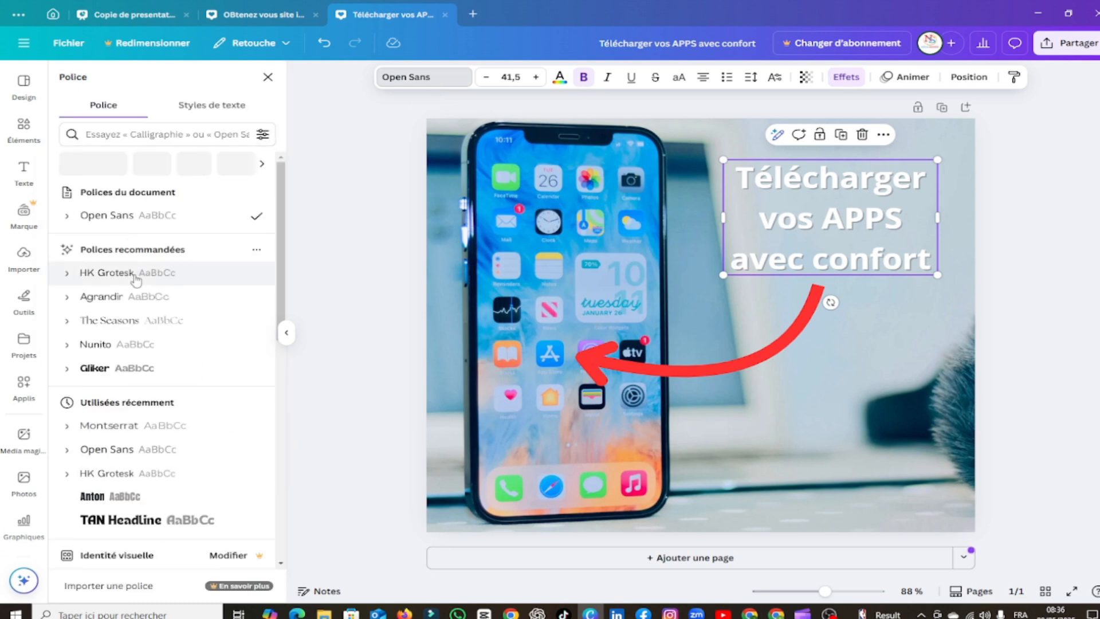
pyautogui.scroll(-2, 131, 289)
pyautogui.scroll(-1, 131, 292)
pyautogui.click(133, 306)
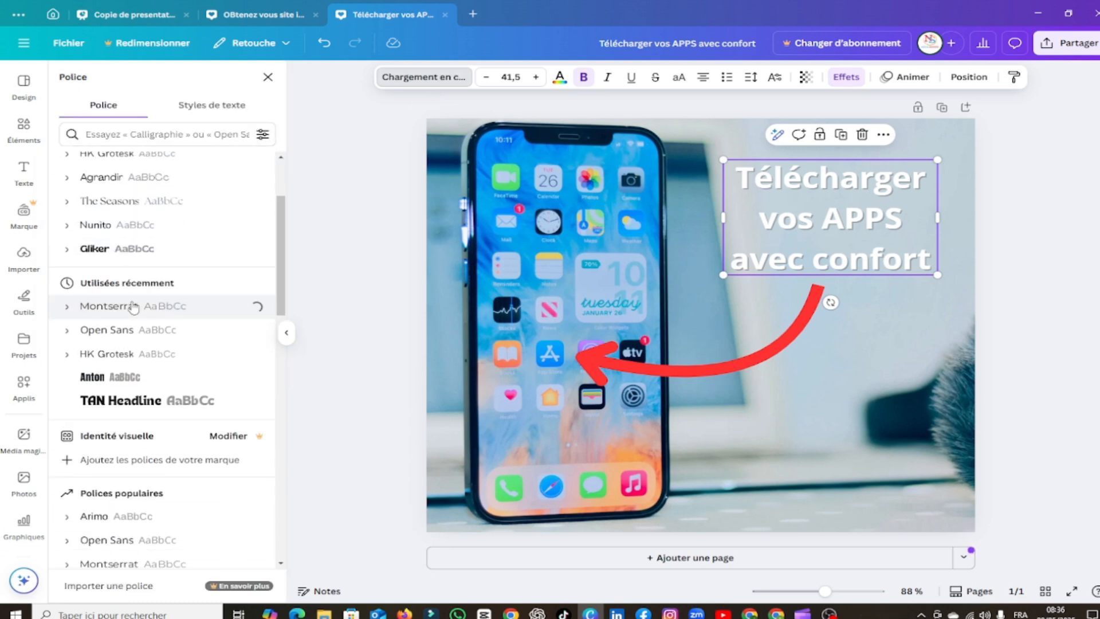
pyautogui.click(378, 220)
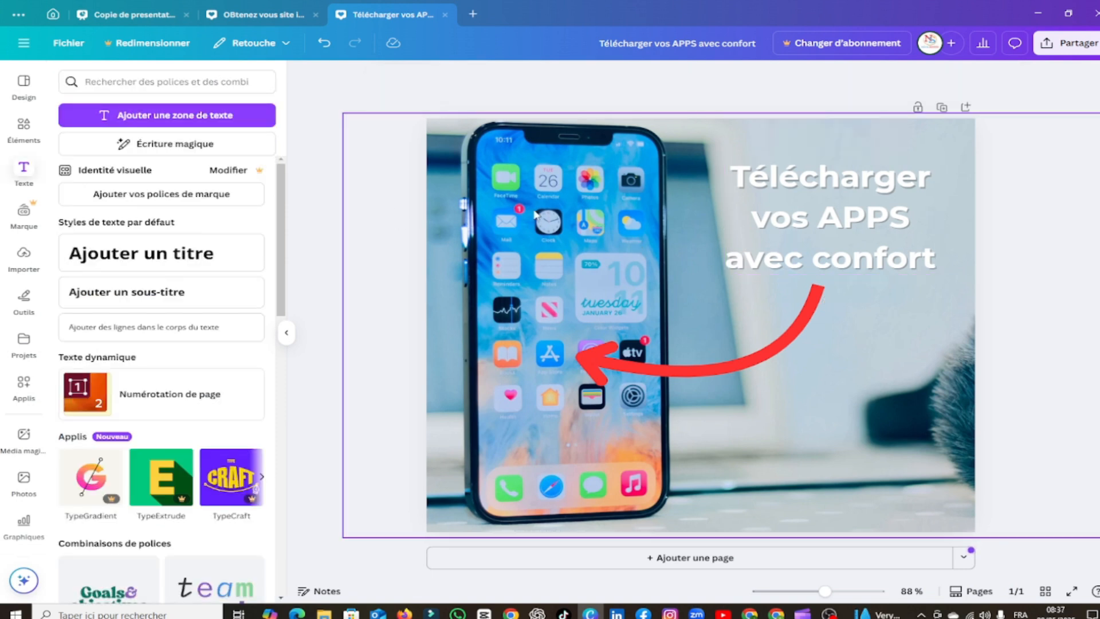
pyautogui.click(24, 99)
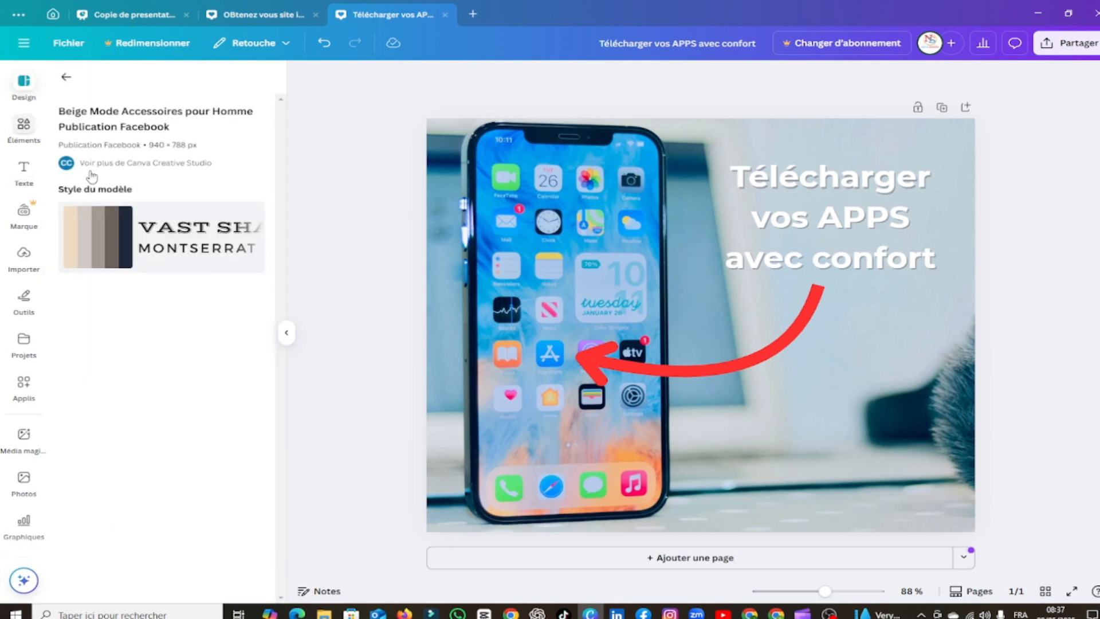
pyautogui.click(66, 77)
pyautogui.scroll(-10, 159, 295)
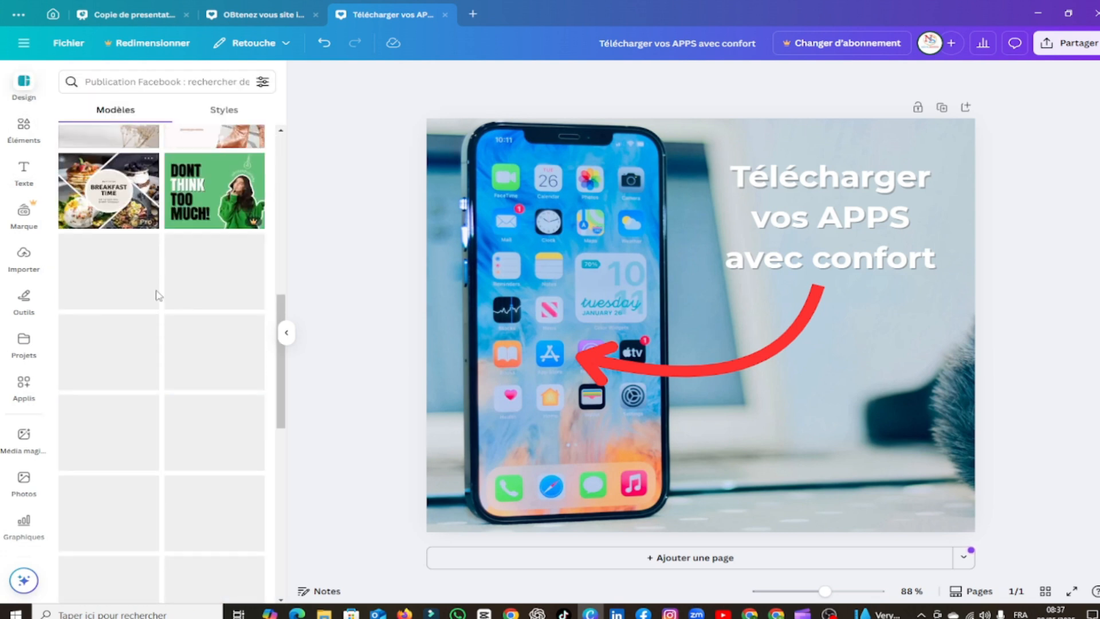
pyautogui.scroll(4, 155, 294)
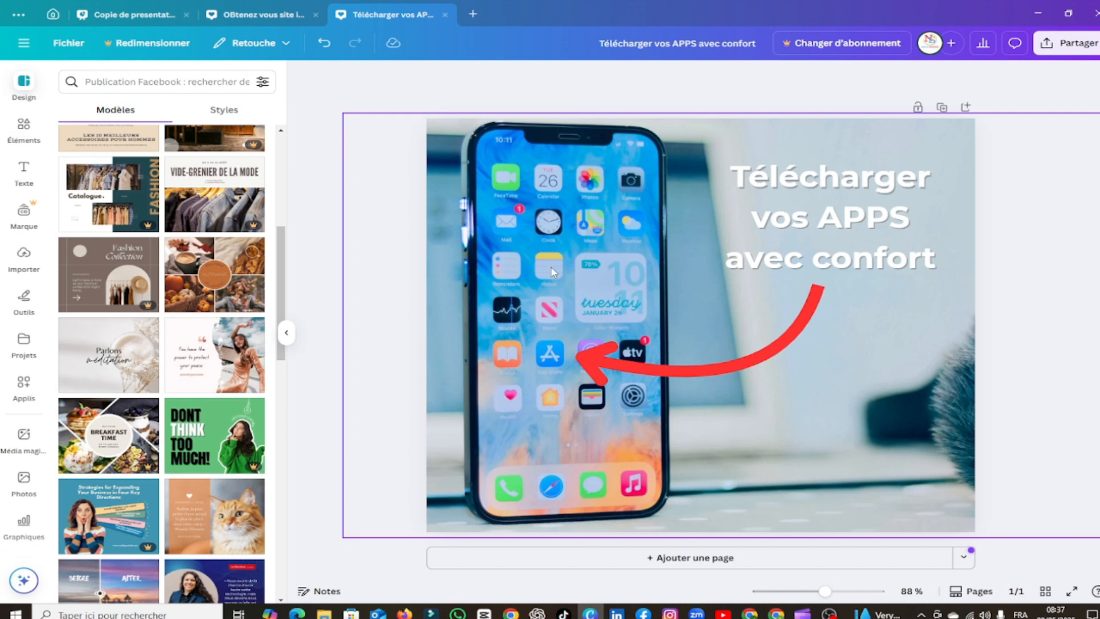
pyautogui.click(24, 131)
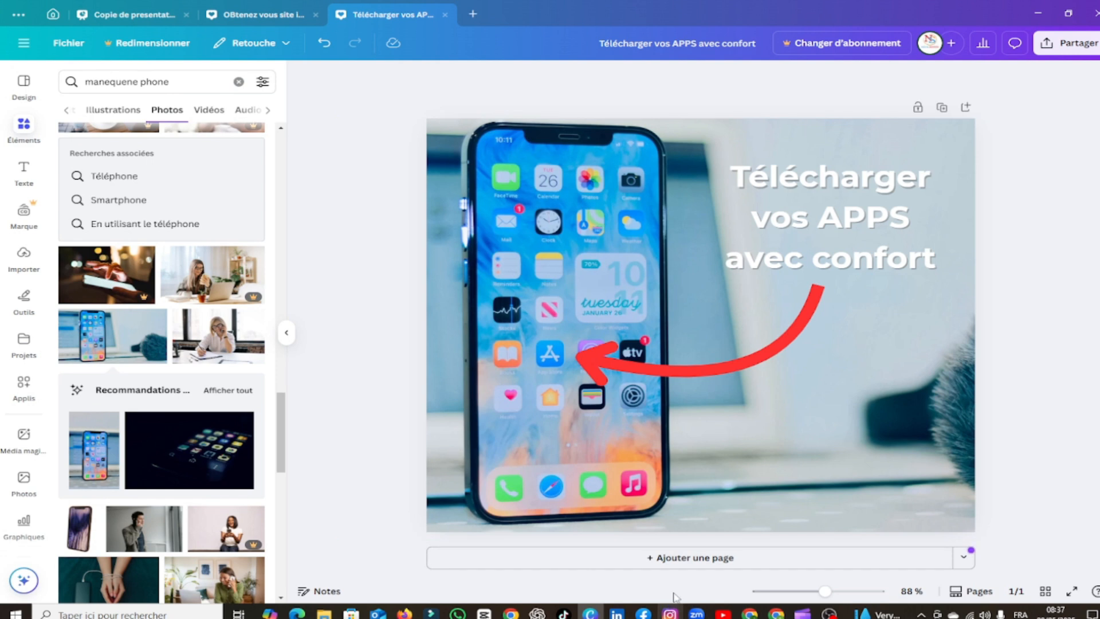
# - Switch to the design "Copie de presentation 2023" and present it in full-screen mode from page 139
pyautogui.click(100, 19)
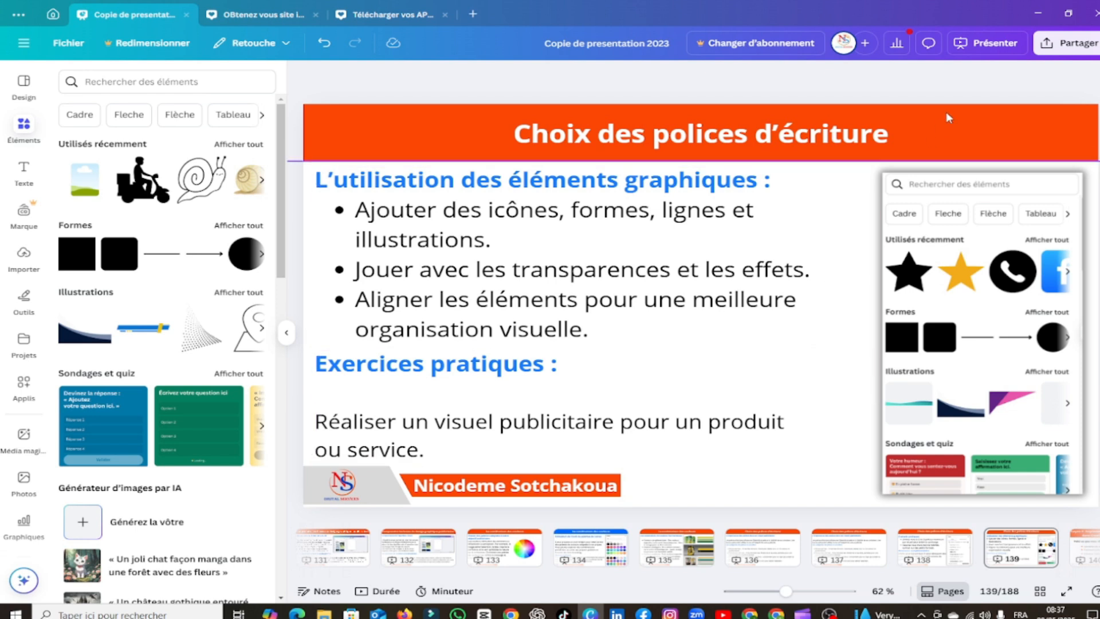
pyautogui.click(989, 44)
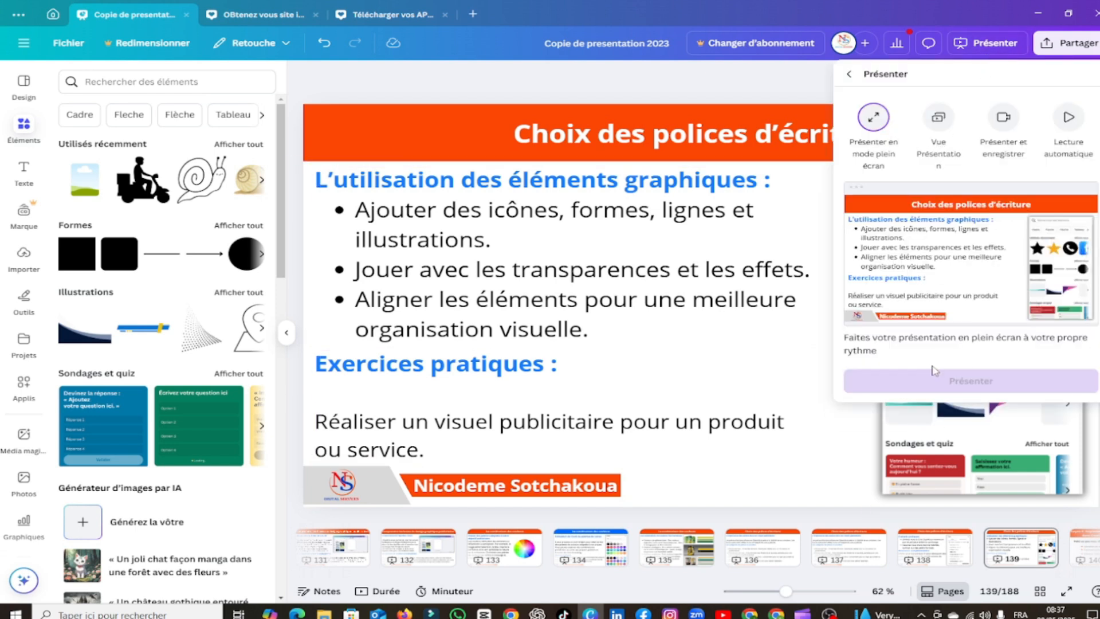
pyautogui.click(945, 378)
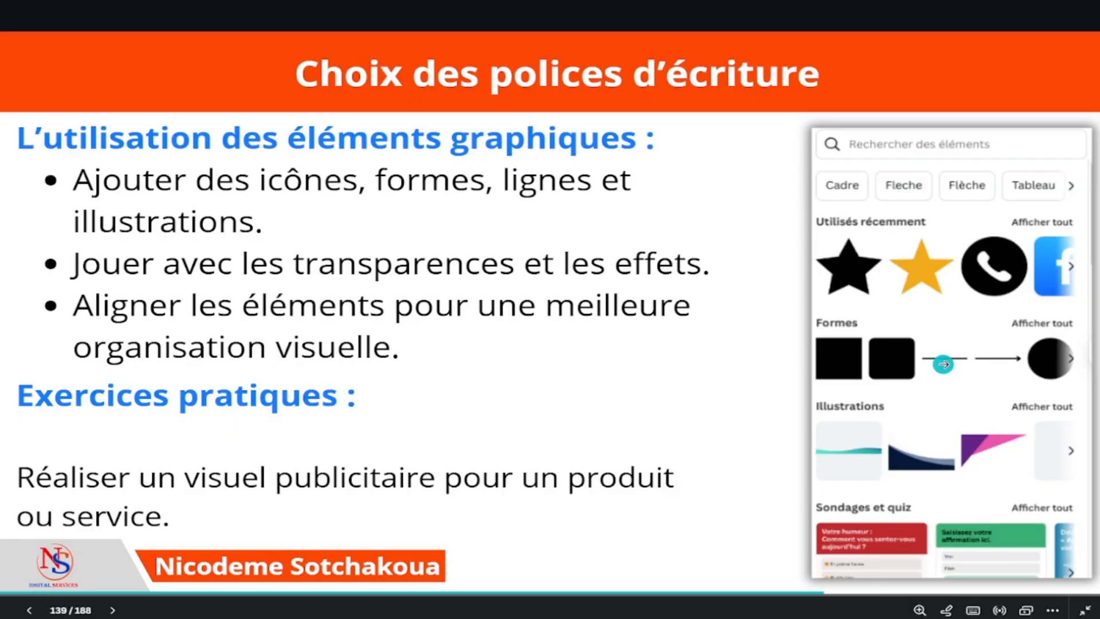